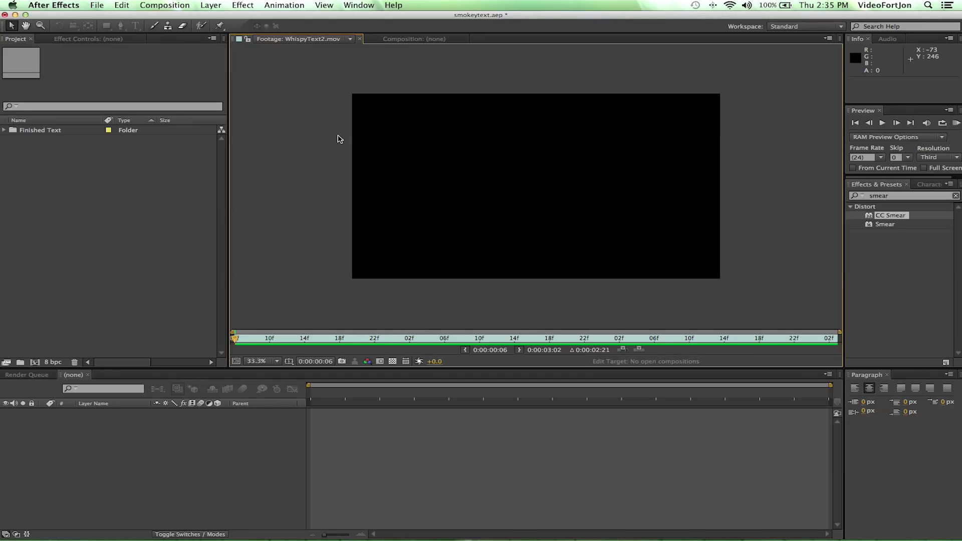
Step: Play the finished WhispyText2.mov footage to view the smoky text effect
key("space")
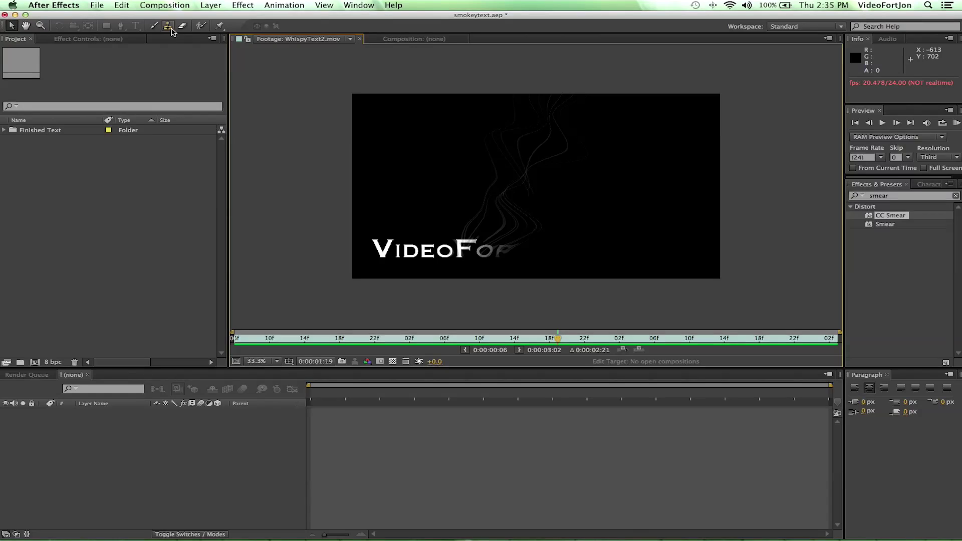
Step: Create a new HDTV 1080 24 composition named SmokeyText with a 10-second duration
left_click(166, 5)
left_click(169, 18)
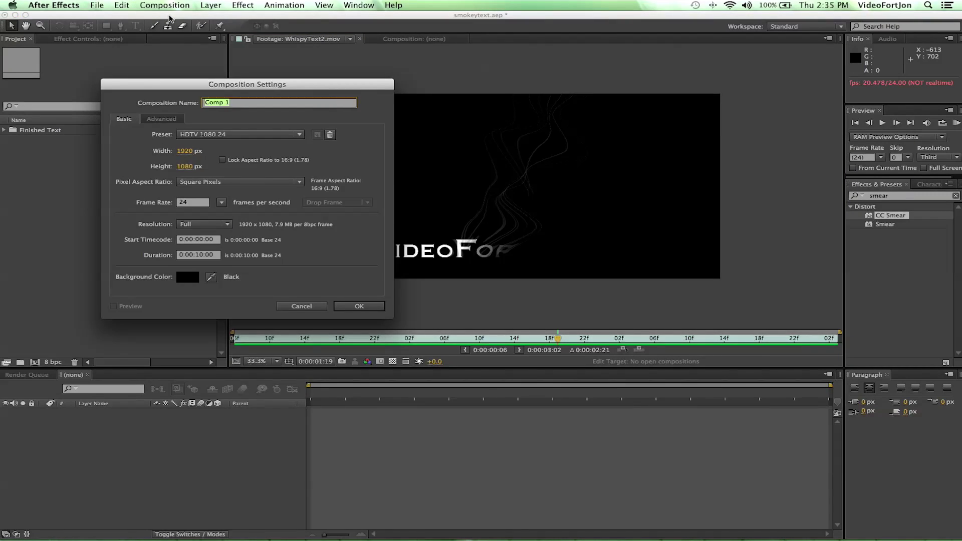
type("SmokeyText")
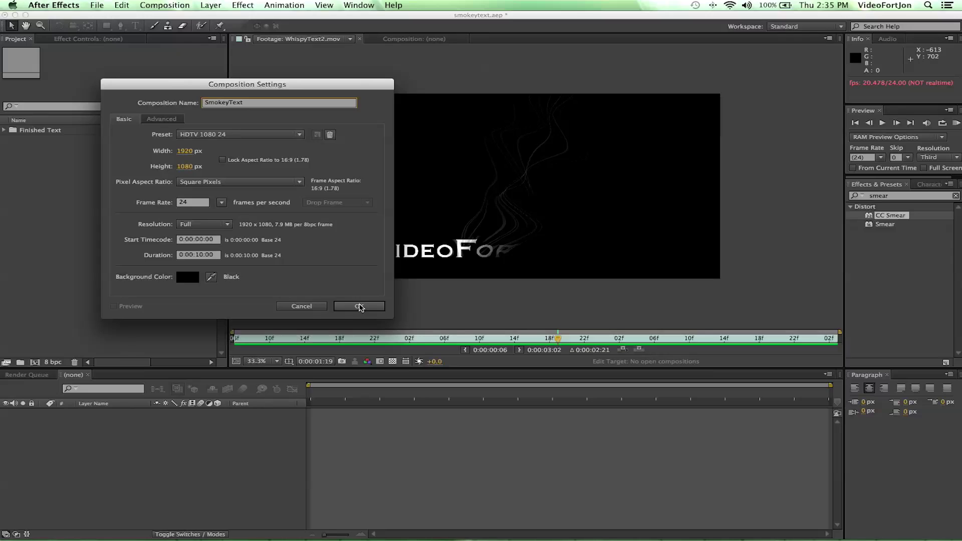
left_click(360, 307)
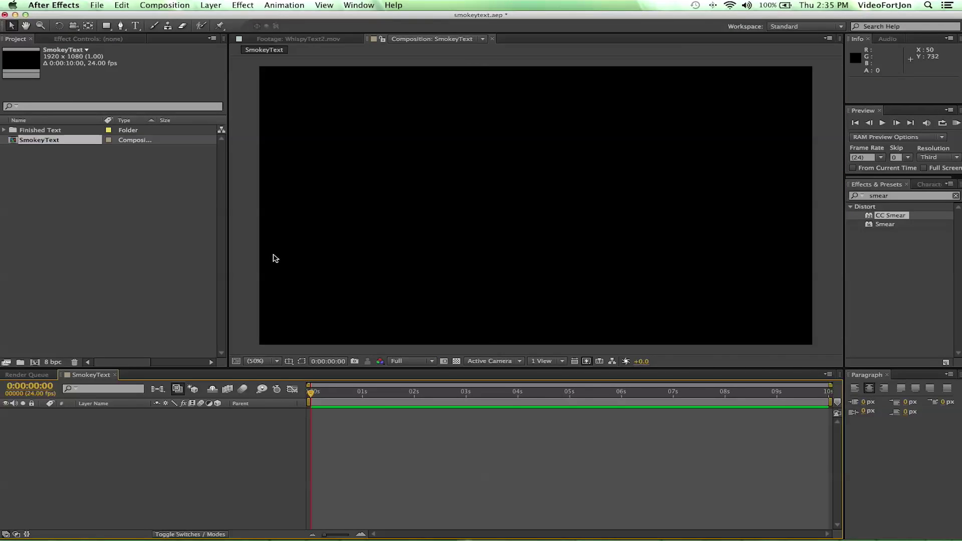
Step: Add the text VideoFort.com and place it in the lower-left area of the frame, at about 694, 864
left_click(135, 26)
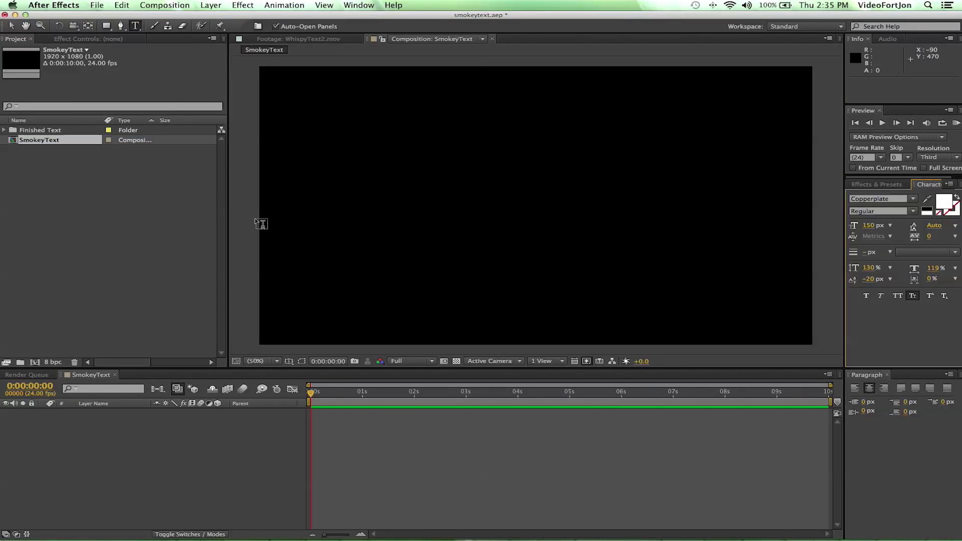
left_click(323, 301)
type("VideoF")
type("ort.")
type("o")
key("BackSpace")
type("x")
key("BackSpace")
type("com")
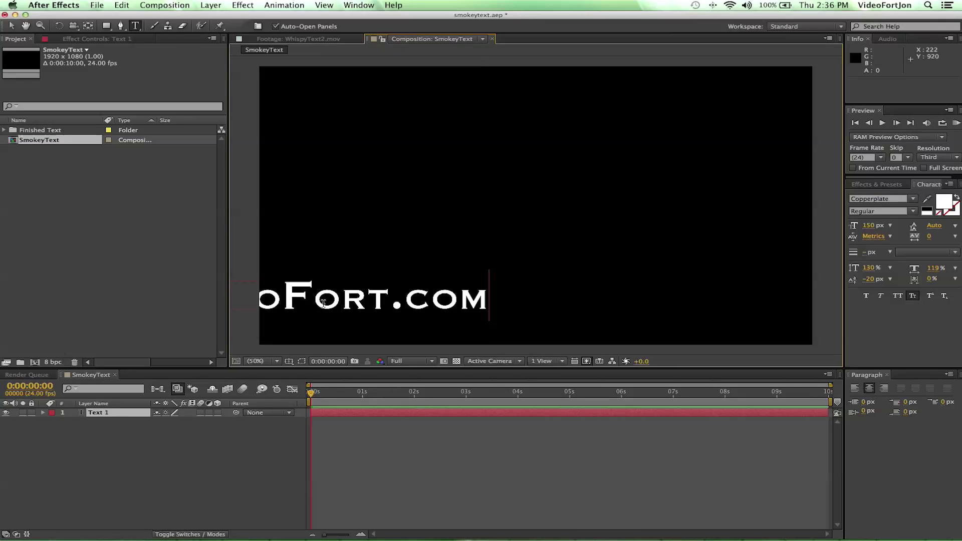
left_click(11, 26)
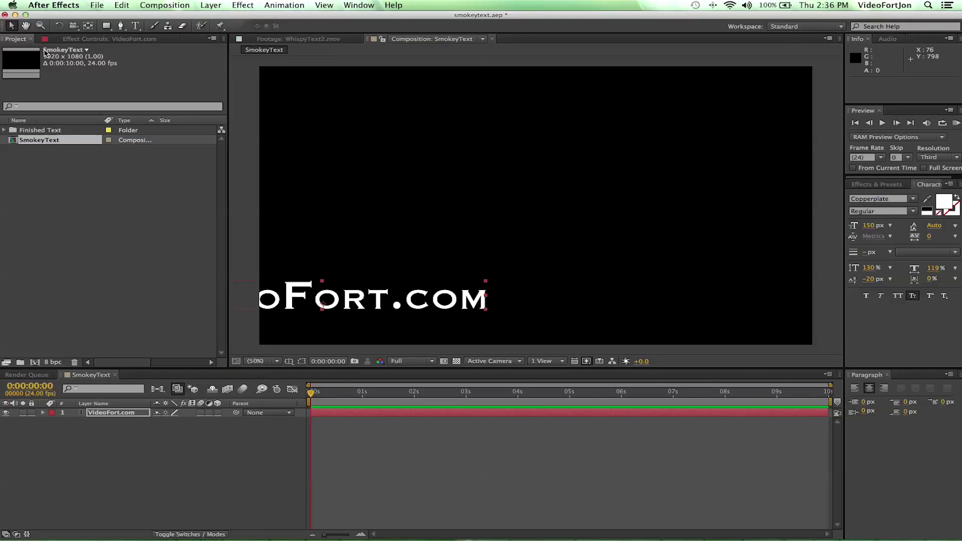
left_click_drag(376, 300, 507, 287)
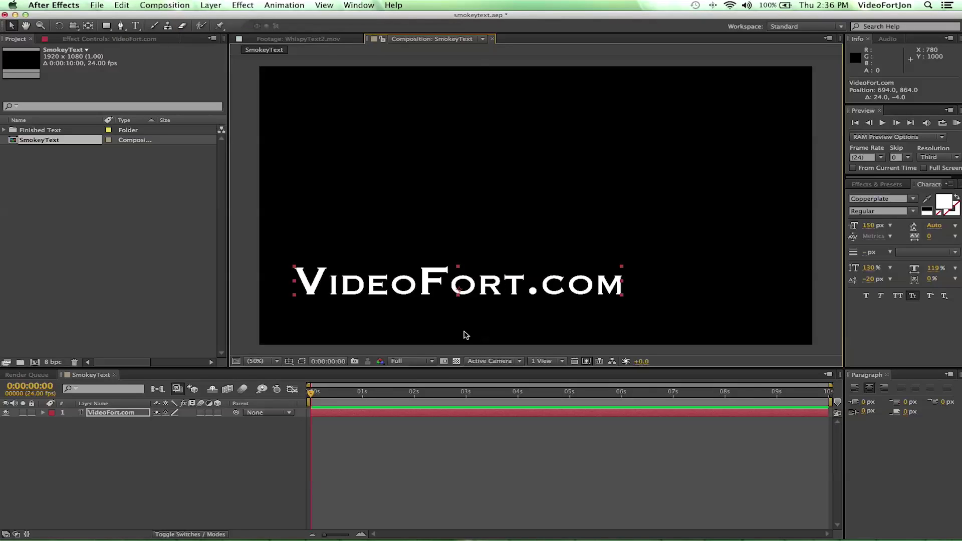
Step: Pre-compose the VideoFort.com text layer into a new composition named Text, moving all attributes into it
left_click(189, 461)
left_click(100, 412)
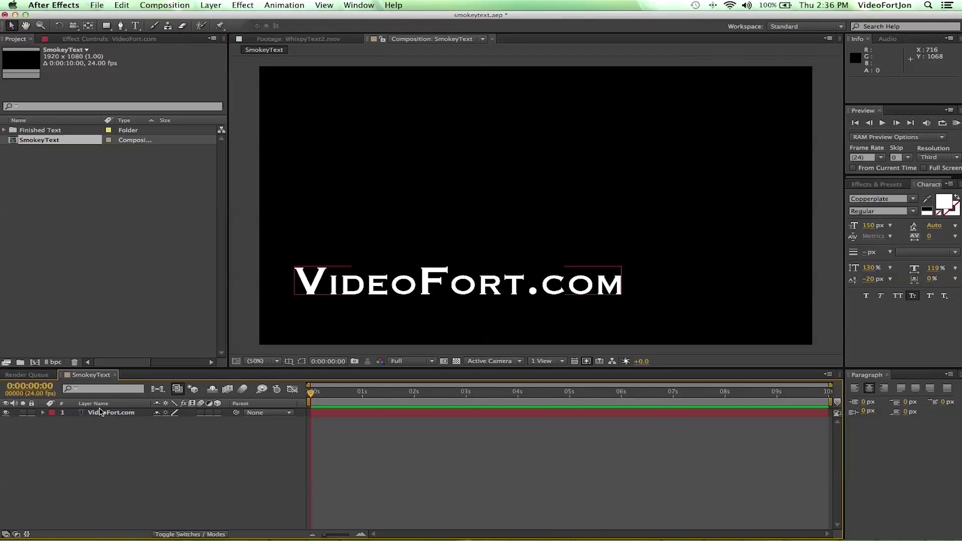
right_click(102, 416)
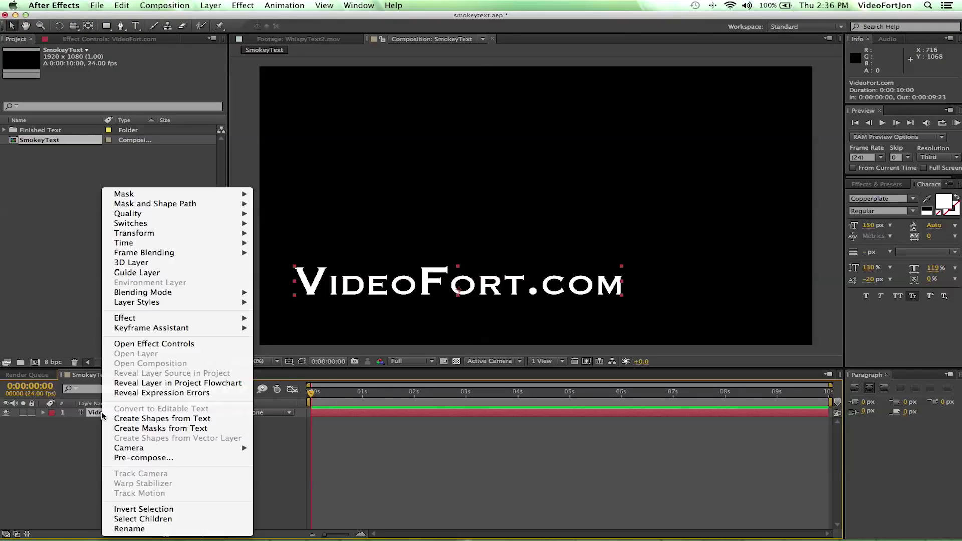
left_click(158, 458)
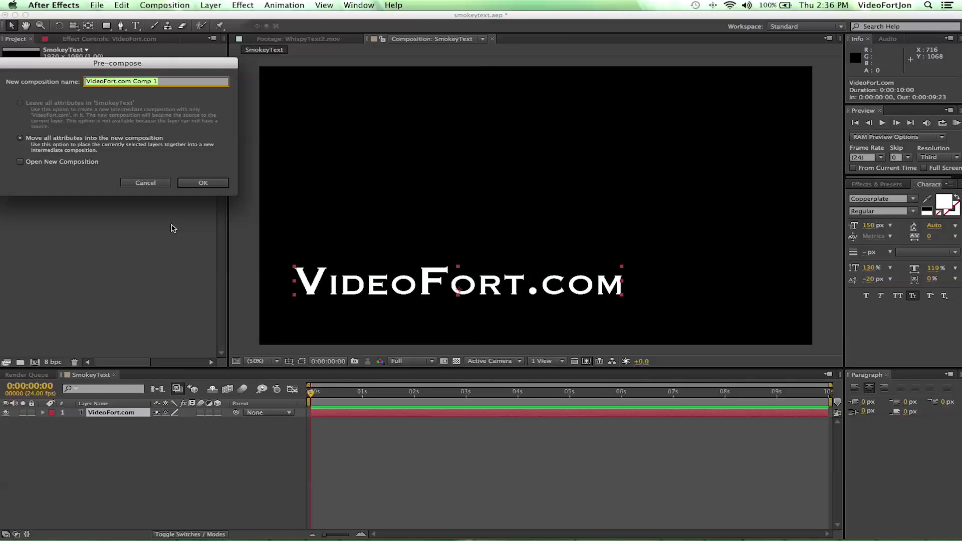
type("Text")
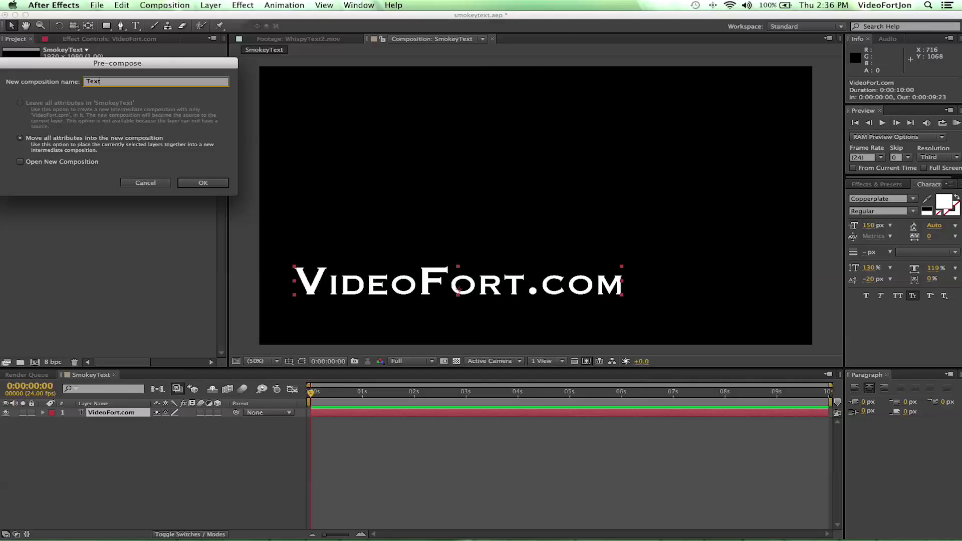
key("Return")
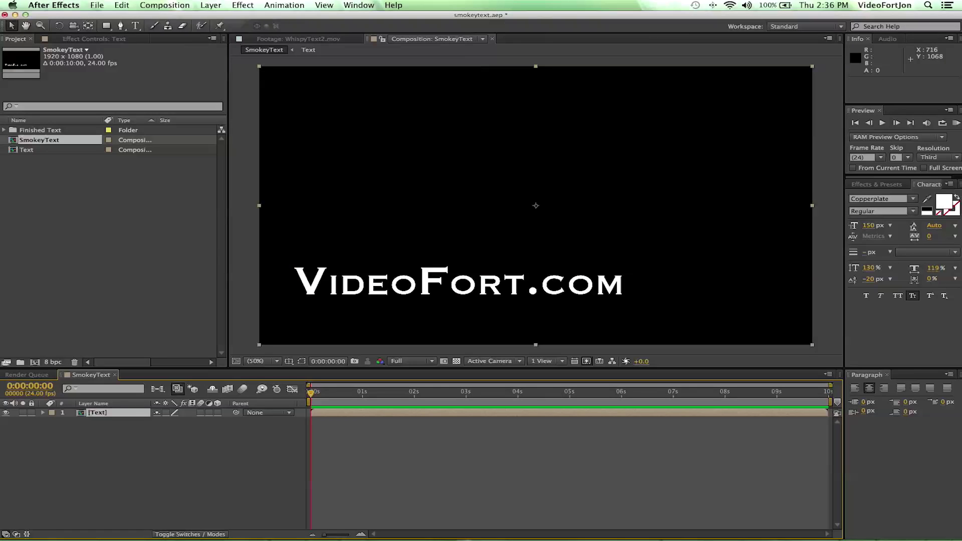
left_click(110, 434)
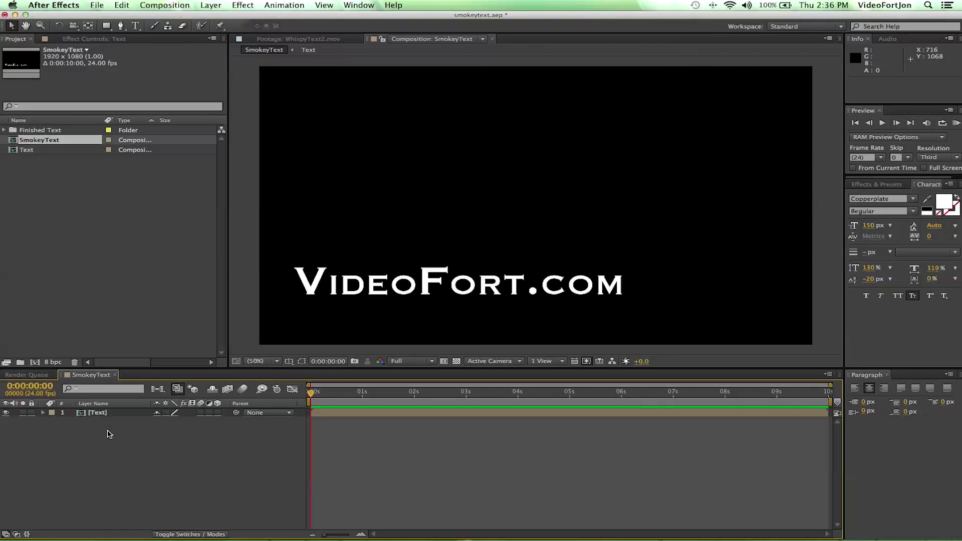
Step: Rename the pre-composed Text layer as Smear
left_click(125, 412)
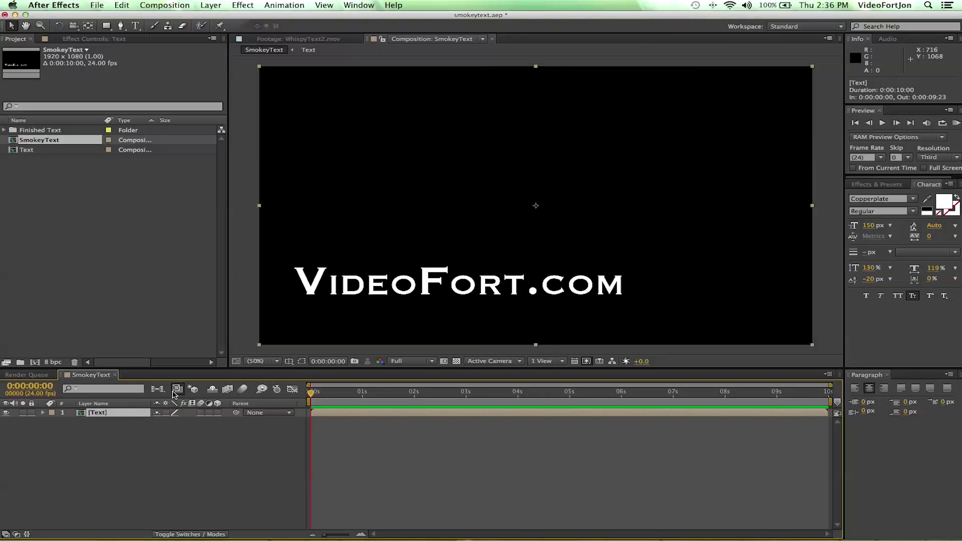
left_click(868, 184)
left_click(883, 196)
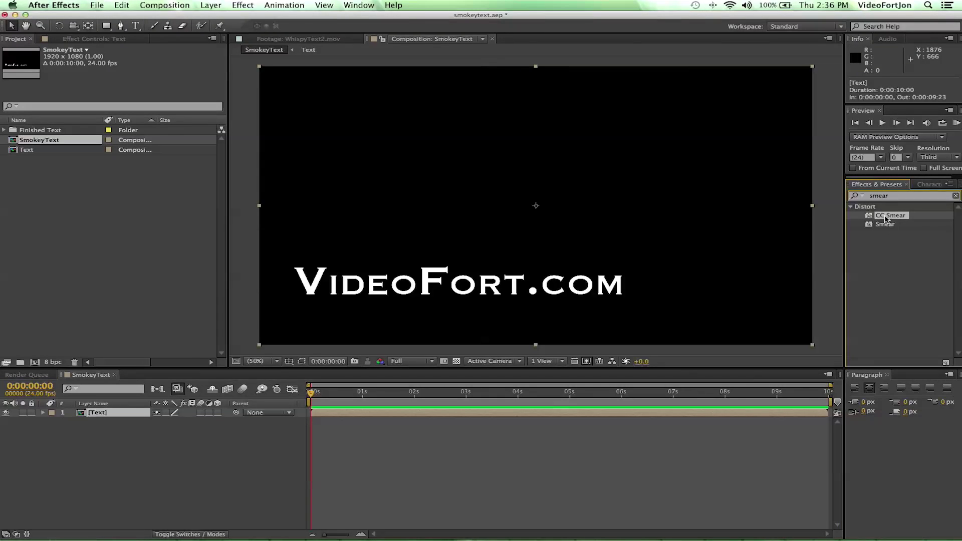
left_click(886, 219)
left_click(91, 413)
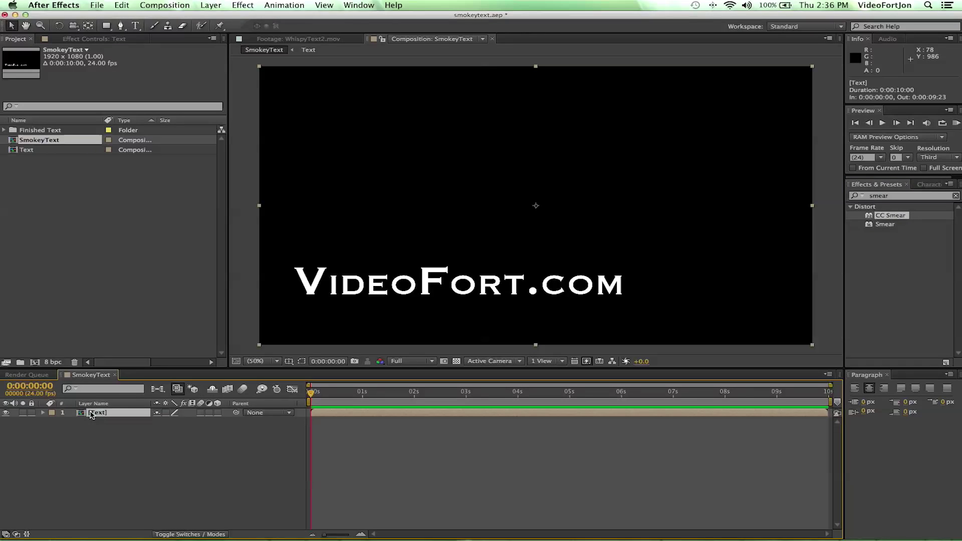
key("Return")
type("Smear")
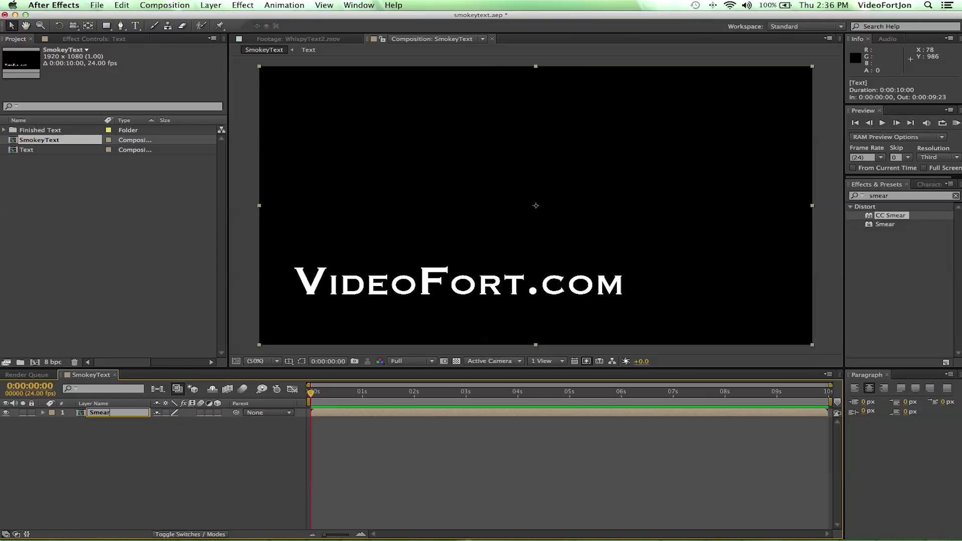
key("Return")
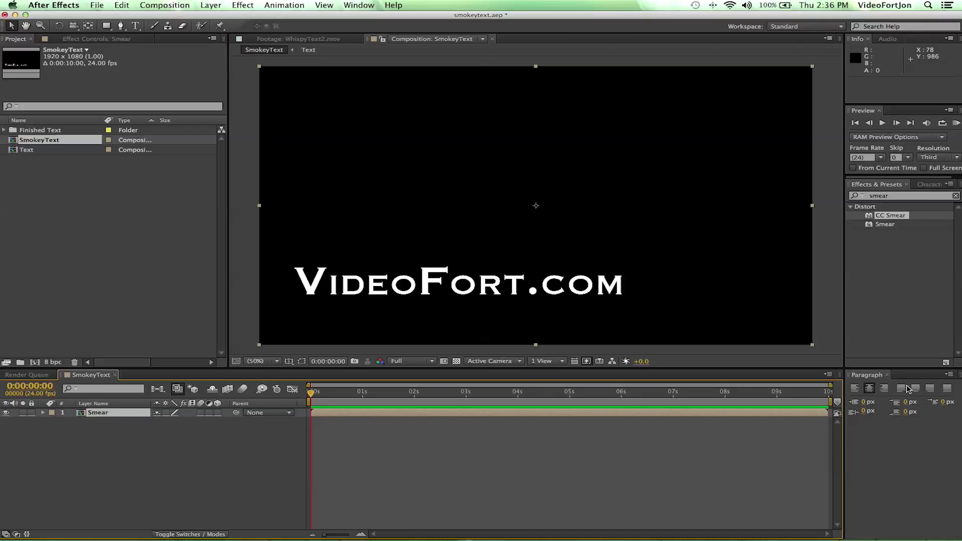
Step: Apply the CC Smear distort effect to the Smear layer
left_click_drag(896, 217, 553, 238)
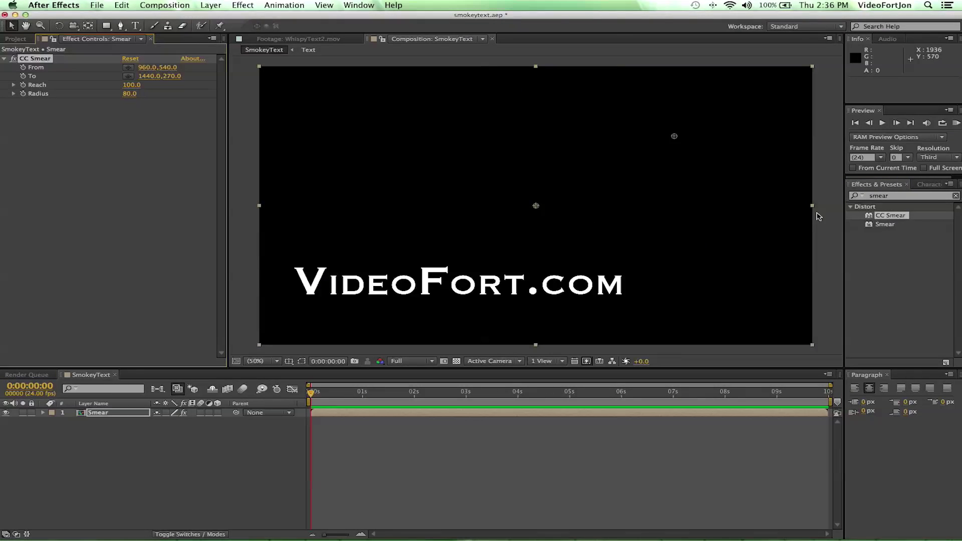
left_click(879, 218)
left_click(884, 227)
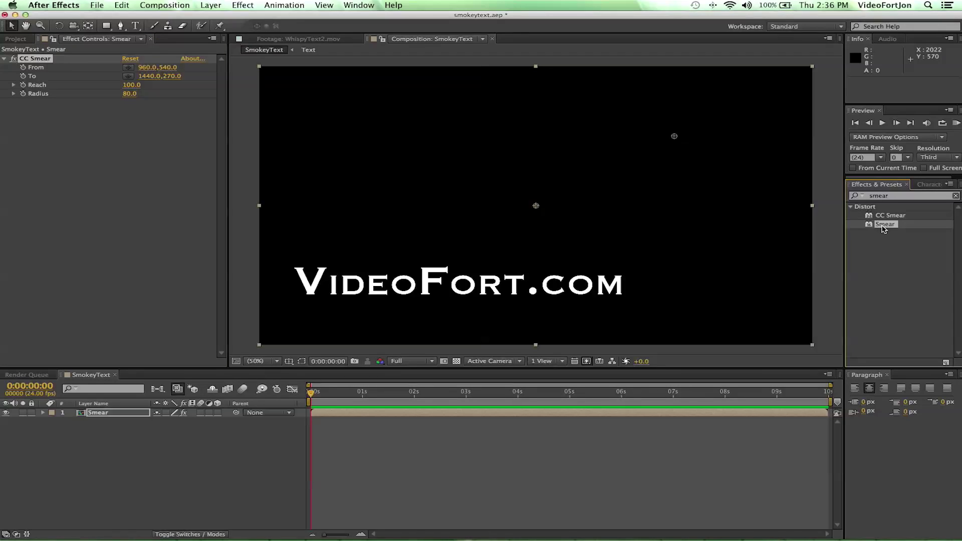
left_click(882, 218)
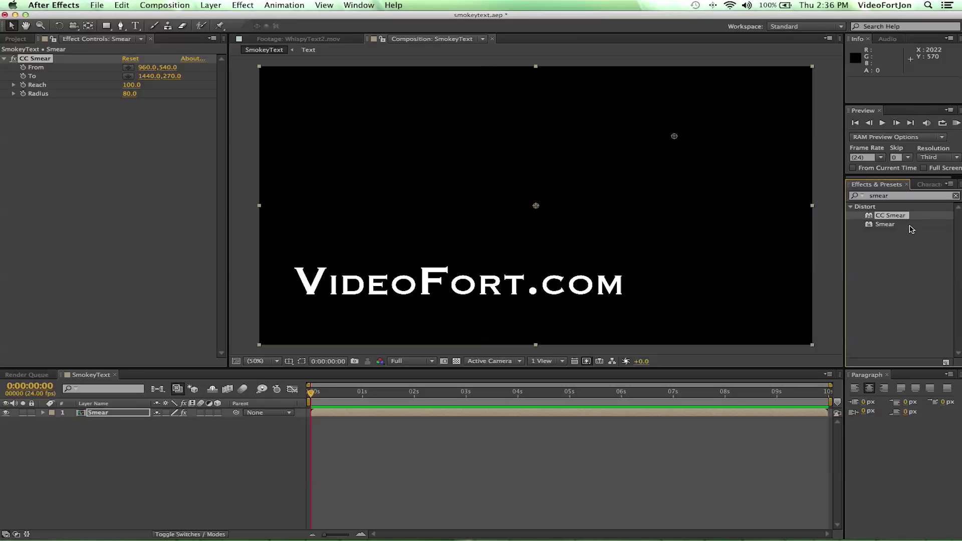
Step: Place CC Smear's From point beside the text at about -64, 896 and its To point above the frame at about 640, -14
left_click(91, 416)
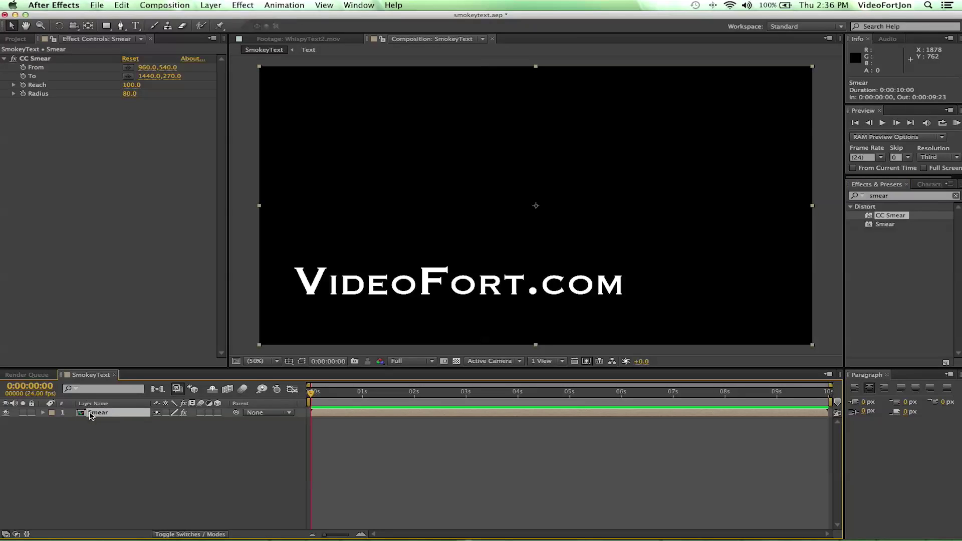
left_click(35, 58)
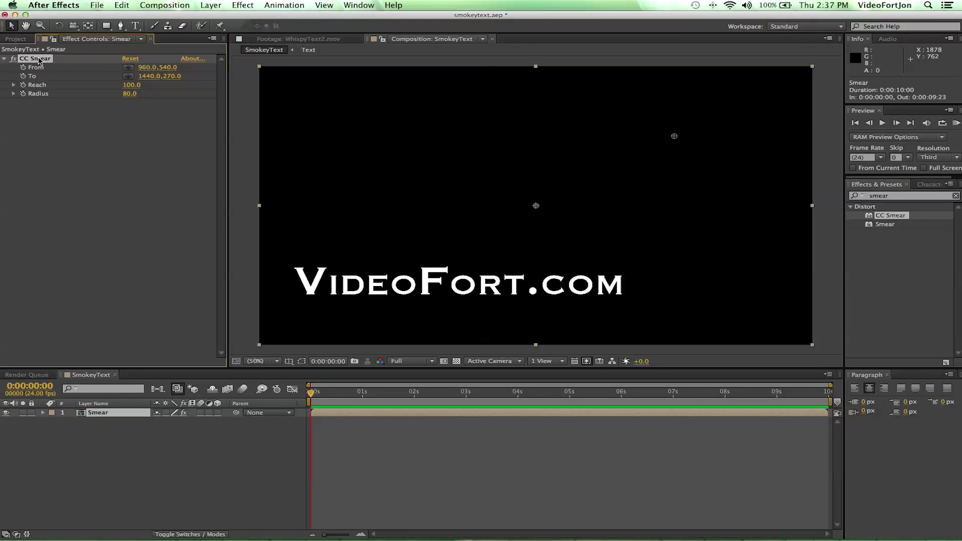
mouse_move(537, 209)
left_mouse_down()
mouse_move(486, 211)
mouse_move(265, 269)
mouse_move(271, 301)
mouse_move(266, 267)
mouse_move(264, 285)
mouse_move(269, 307)
mouse_move(264, 278)
mouse_move(280, 298)
mouse_move(320, 307)
mouse_move(558, 327)
mouse_move(494, 308)
mouse_move(259, 313)
mouse_move(232, 331)
mouse_move(215, 303)
mouse_move(227, 293)
mouse_move(220, 267)
left_mouse_up()
mouse_move(675, 138)
left_mouse_down()
mouse_move(569, 65)
mouse_move(432, 61)
mouse_move(449, 62)
left_mouse_up()
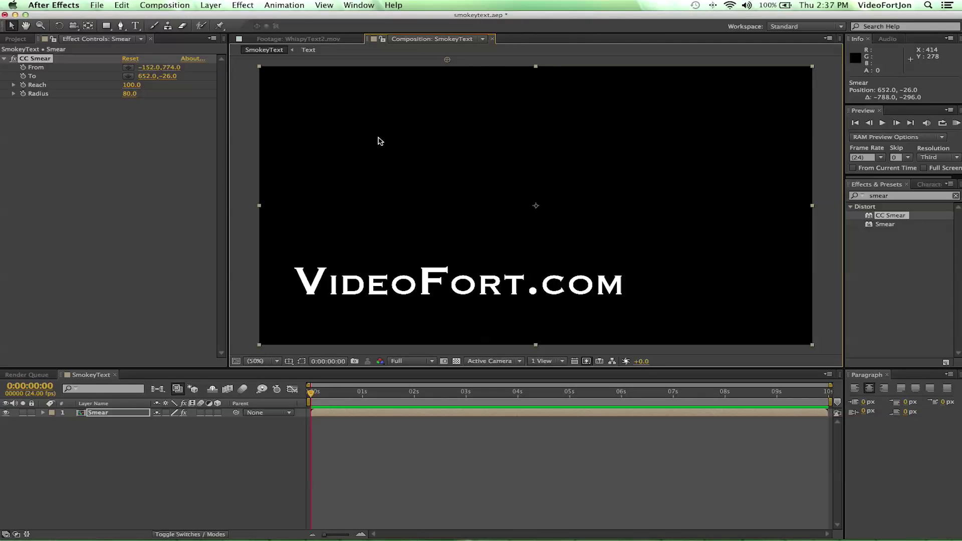
left_click_drag(372, 160, 400, 132)
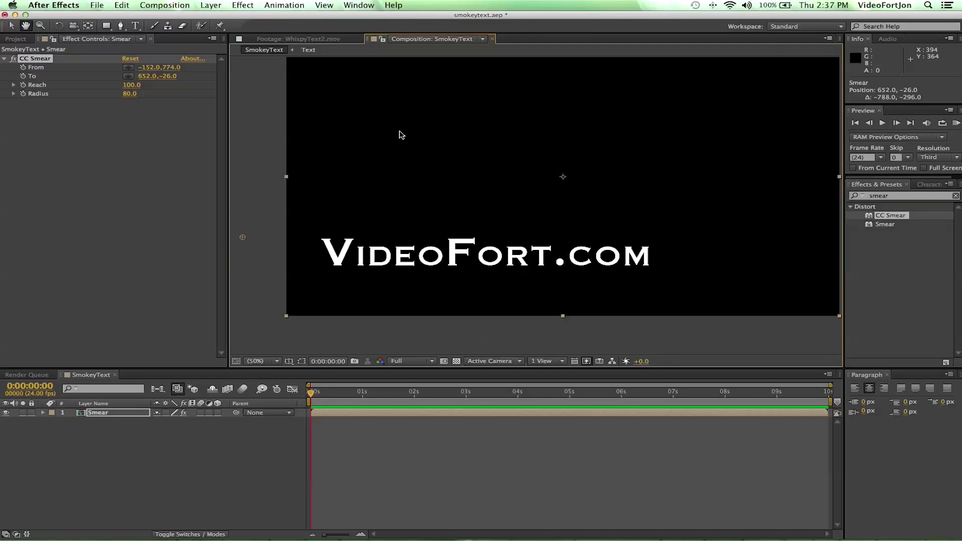
mouse_move(243, 237)
left_mouse_down()
mouse_move(270, 248)
mouse_move(273, 275)
mouse_move(268, 269)
left_mouse_up()
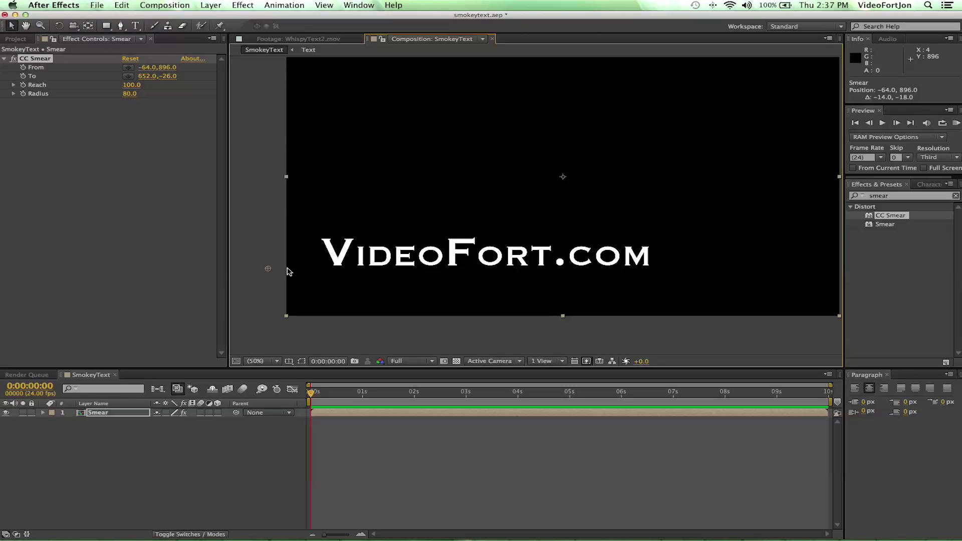
key("space")
left_click_drag(423, 157, 425, 208)
mouse_move(476, 85)
left_mouse_down()
mouse_move(492, 89)
mouse_move(473, 87)
left_mouse_up()
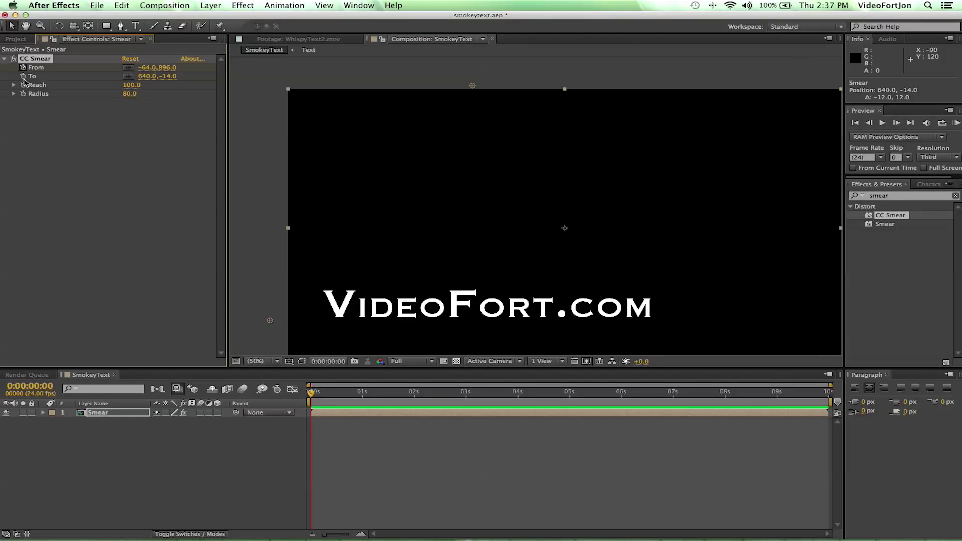
Step: Enable keyframing for CC Smear's From and To at 0 seconds and reveal the Smear layer's keyframed properties
left_click(148, 413)
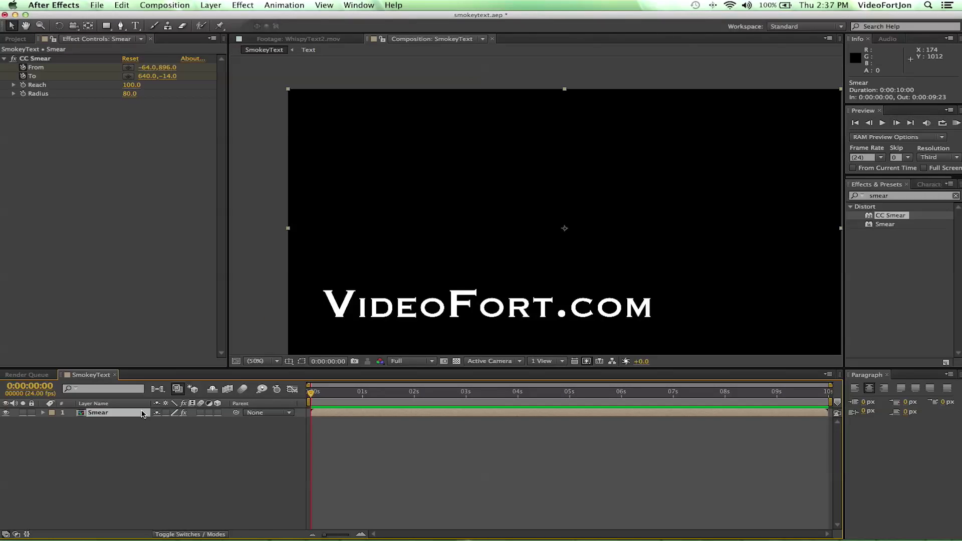
key("u")
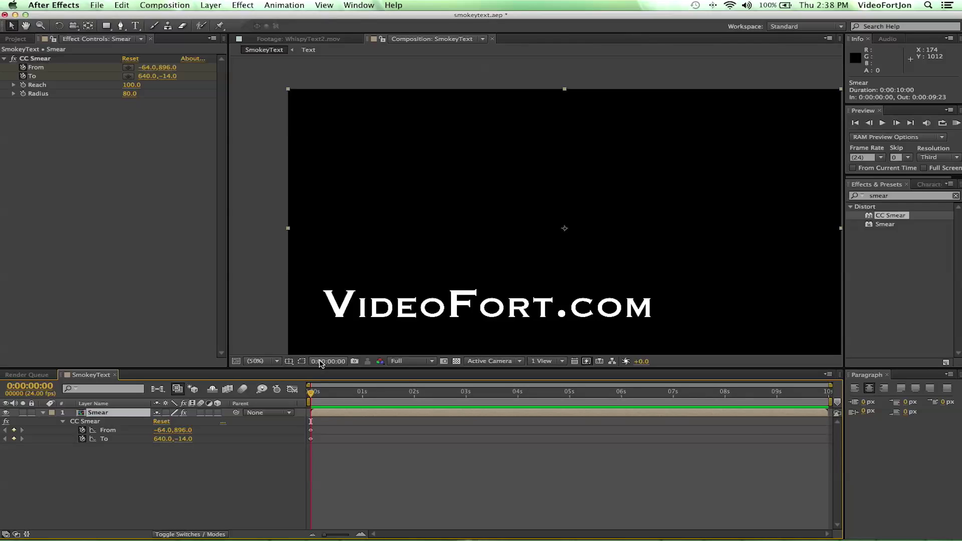
Step: At 3 seconds, keyframe CC Smear's From point below the frame at about 1198, 1096
left_click(340, 394)
left_click_drag(340, 394, 465, 406)
key("h")
left_click_drag(487, 314, 440, 283)
key("v")
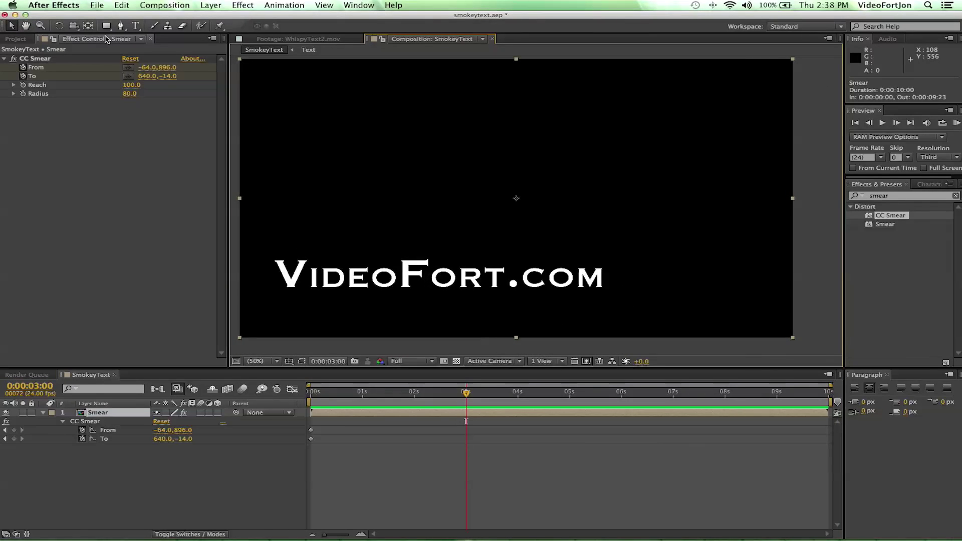
left_click(38, 60)
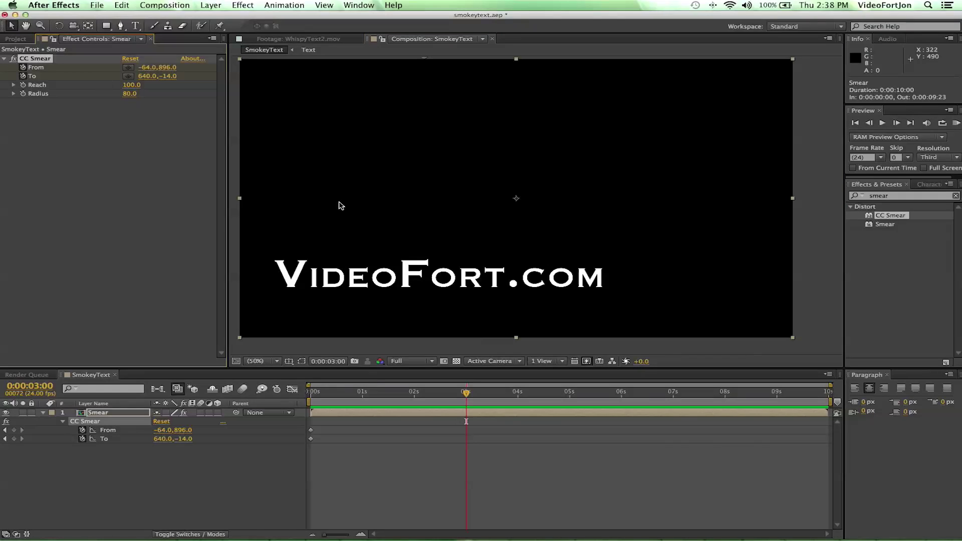
key("h")
left_click_drag(337, 221, 345, 221)
key("v")
mouse_move(232, 291)
left_mouse_down()
mouse_move(311, 322)
mouse_move(599, 361)
mouse_move(597, 343)
left_mouse_up()
left_click_drag(594, 344, 593, 342)
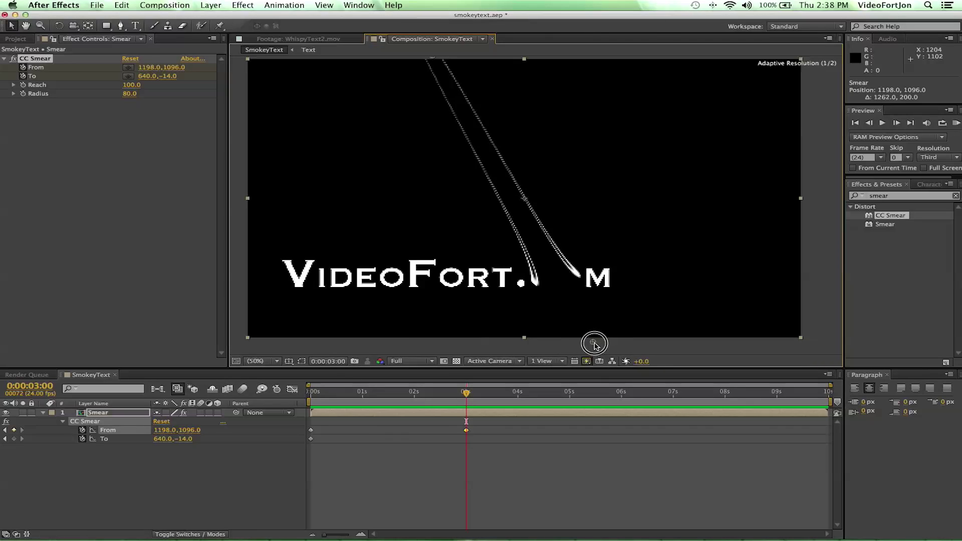
Step: Keyframe CC Smear's To point at 3 seconds past the frame's upper-right edge, at about 1950, 94
key("h")
left_click_drag(492, 63, 505, 92)
key("v")
mouse_move(446, 86)
left_mouse_down()
mouse_move(690, 81)
mouse_move(834, 110)
mouse_move(826, 116)
left_mouse_up()
key("space")
left_click_drag(576, 251, 575, 204)
Step: Return the playhead to 0 seconds, then collapse the Smear layer's properties and deselect it
mouse_move(462, 391)
left_mouse_down()
mouse_move(316, 393)
mouse_move(368, 399)
mouse_move(345, 399)
mouse_move(293, 385)
left_mouse_up()
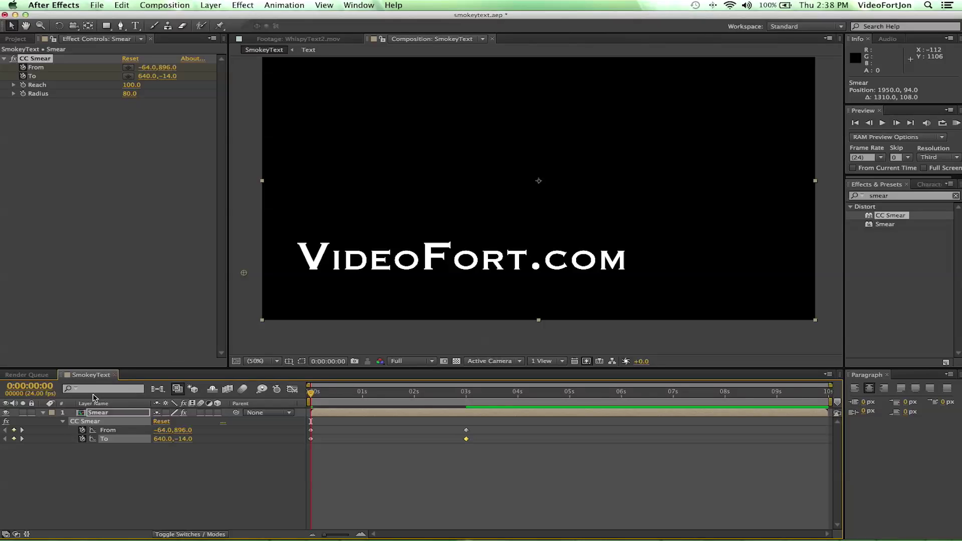
left_click(42, 413)
left_click(83, 439)
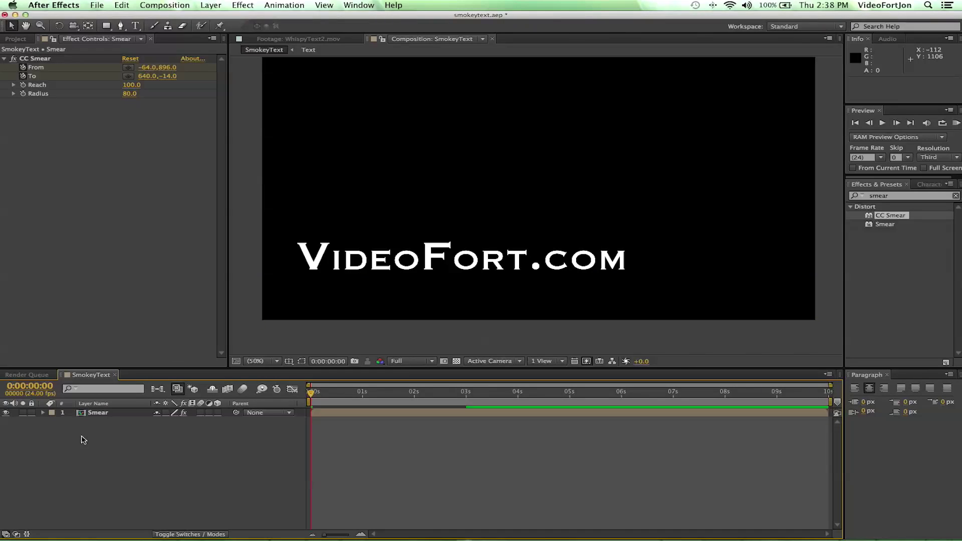
Step: Draw a rectangular mask around the whole VideoFort.com text on the Smear layer
left_click(99, 414)
right_click(98, 414)
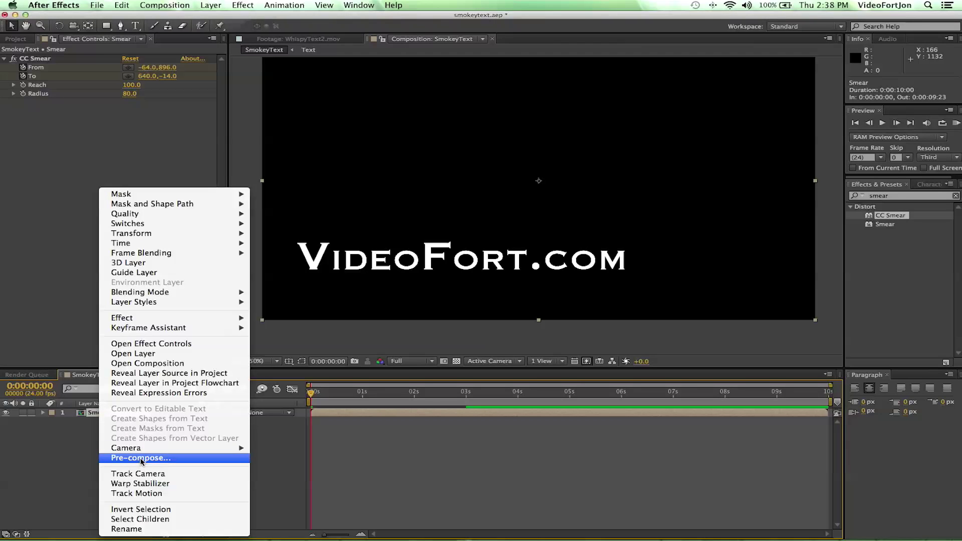
left_click(74, 458)
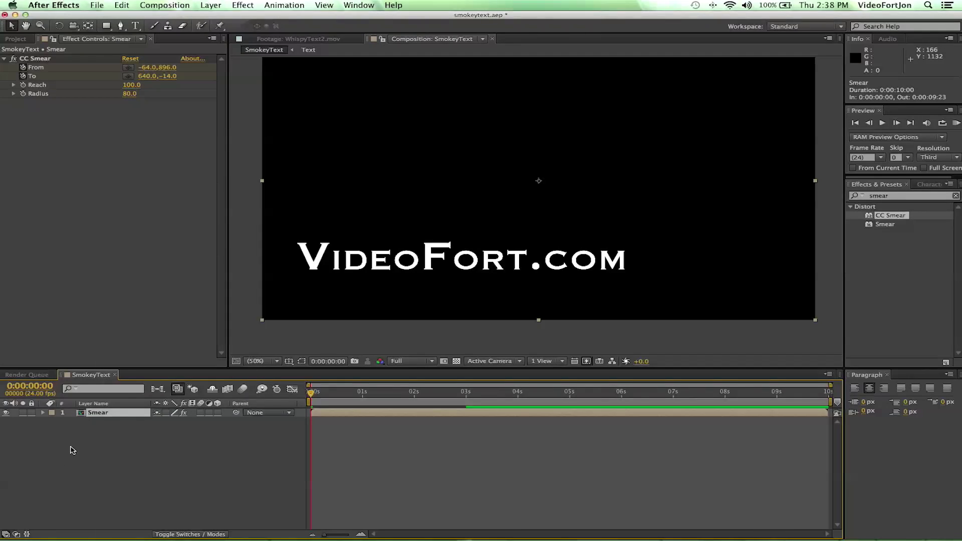
left_click(105, 28)
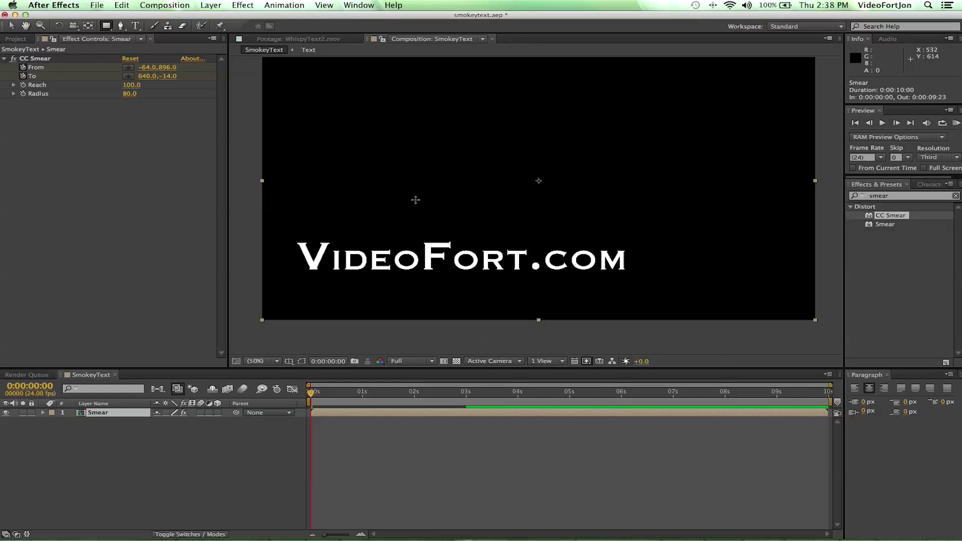
mouse_move(632, 244)
left_mouse_down()
mouse_move(556, 259)
mouse_move(387, 260)
mouse_move(466, 262)
left_mouse_up()
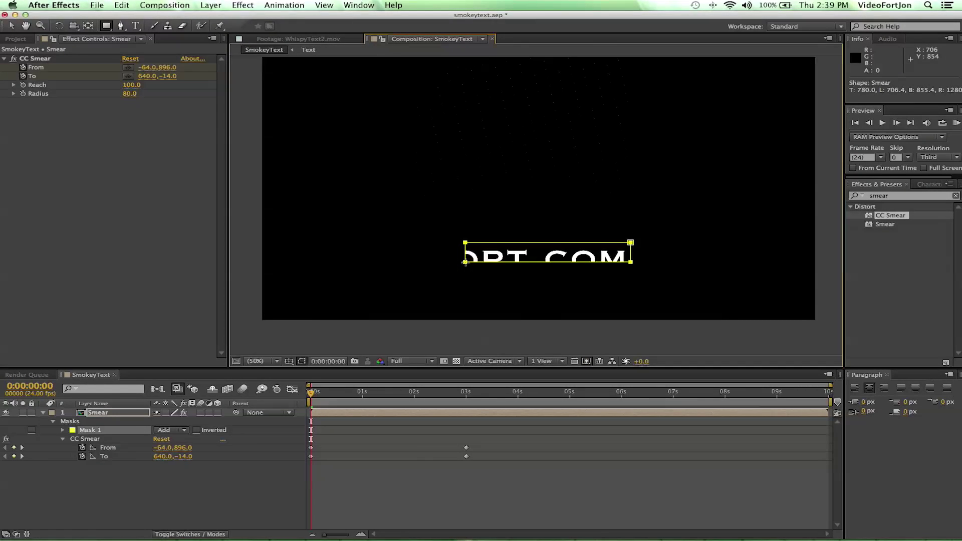
key("super+z")
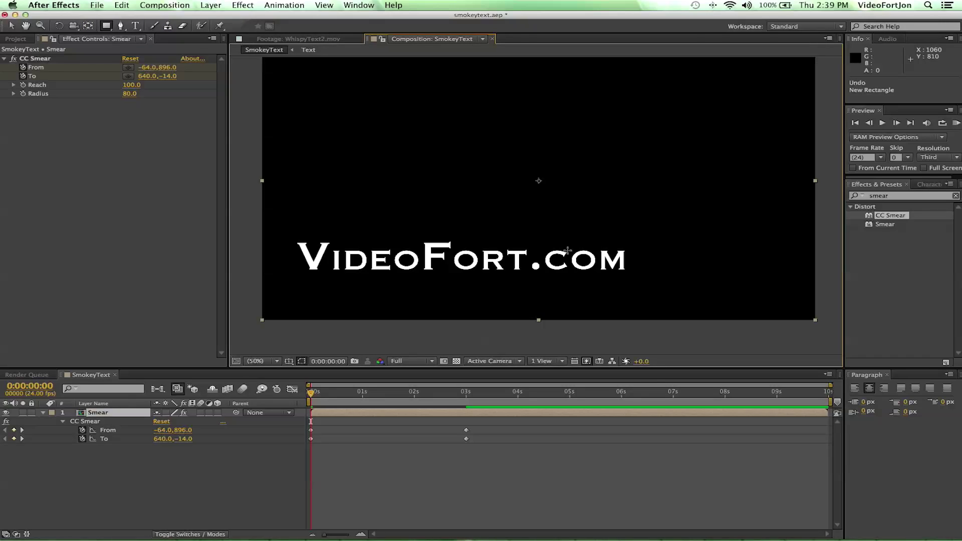
mouse_move(651, 224)
left_mouse_down()
mouse_move(529, 260)
mouse_move(339, 266)
mouse_move(276, 286)
left_mouse_up()
Step: Move the right edge of the Smear layer's mask inward to the end of the text
left_click(9, 24)
left_click(636, 244)
left_click_drag(653, 249, 629, 247)
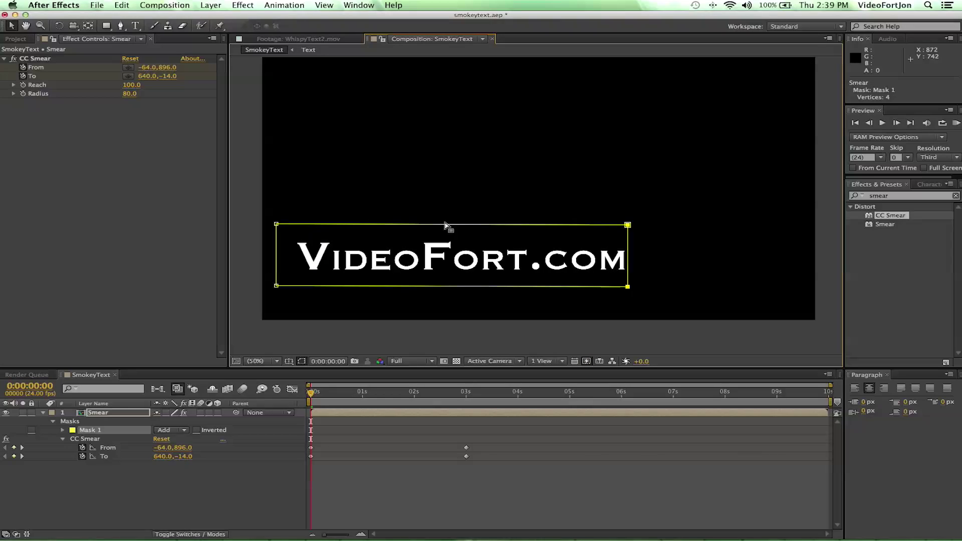
left_click(277, 244)
Step: Enable Mask Path keyframing for Mask 1 at 0 seconds and shrink the mask to a narrow strip left of the V
left_click(63, 430)
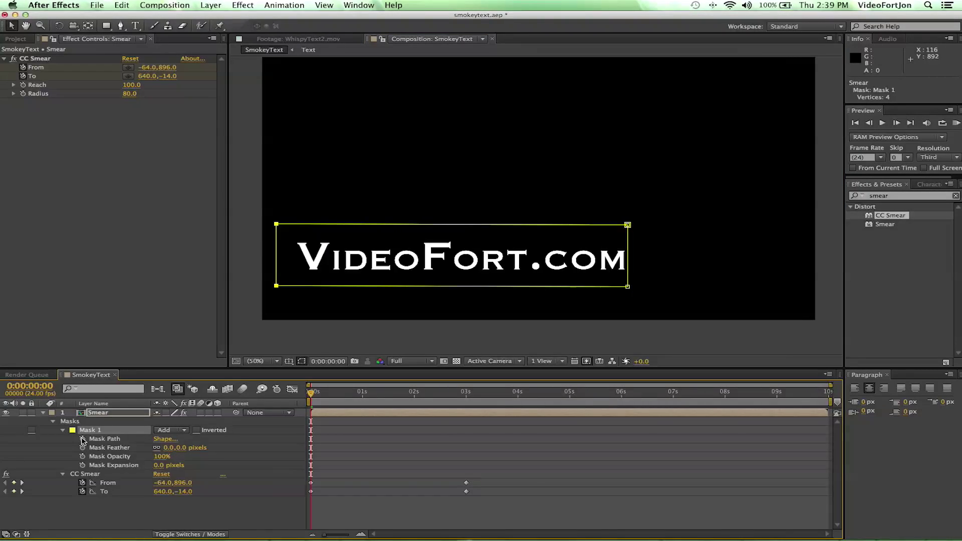
left_click(83, 439)
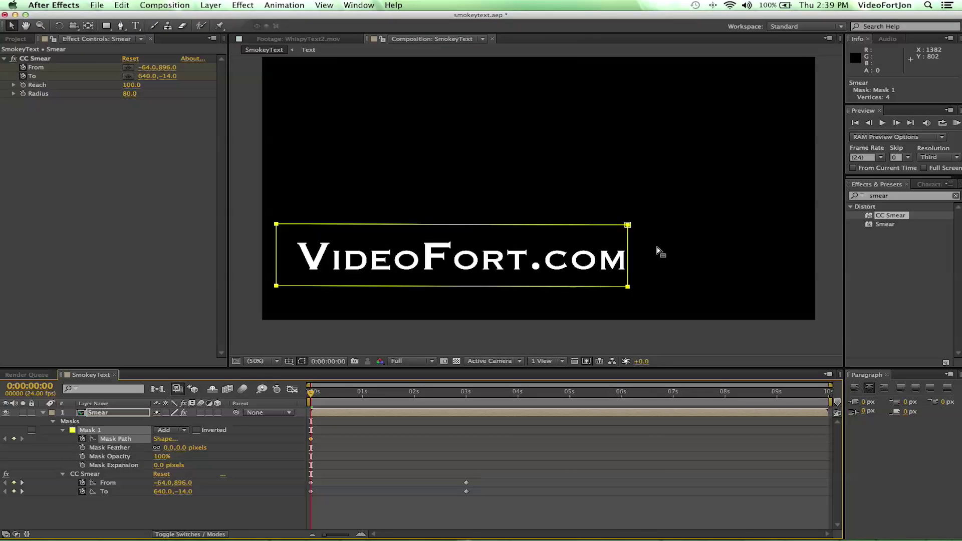
left_click(626, 227)
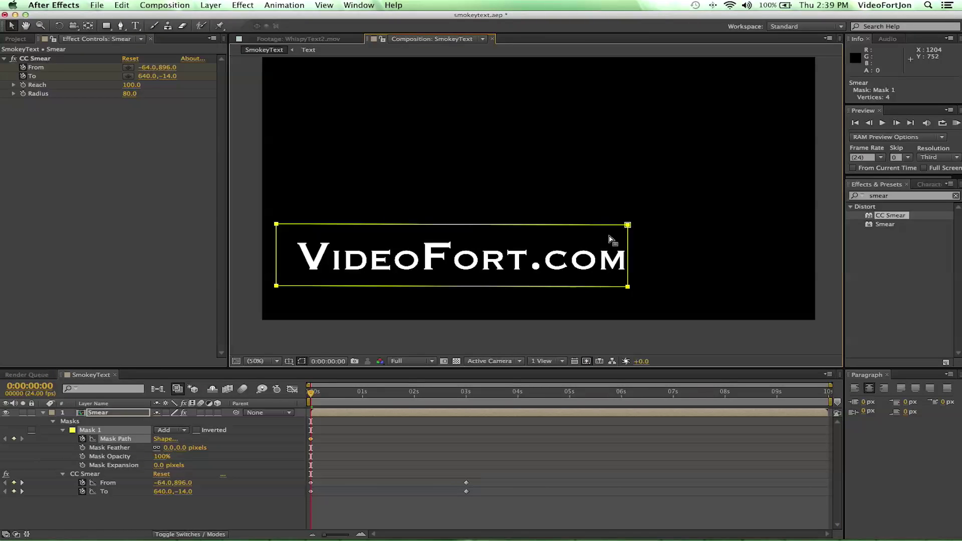
mouse_move(627, 233)
left_mouse_down()
mouse_move(481, 227)
mouse_move(301, 239)
mouse_move(279, 238)
mouse_move(281, 230)
left_mouse_up()
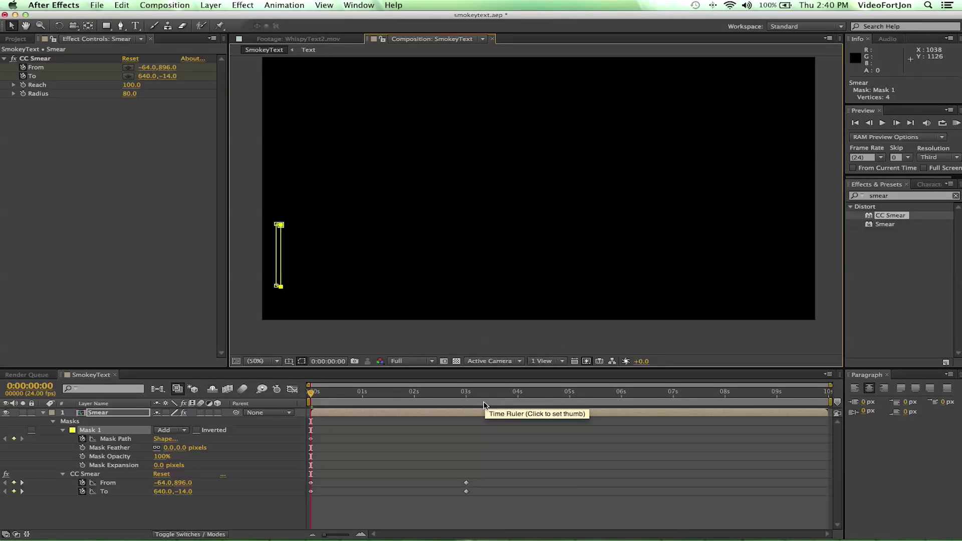
Step: At 0:00:03:01, keyframe Mask 1's right edge just past the end of the text
left_click_drag(465, 393, 468, 395)
left_click_drag(283, 262, 641, 263)
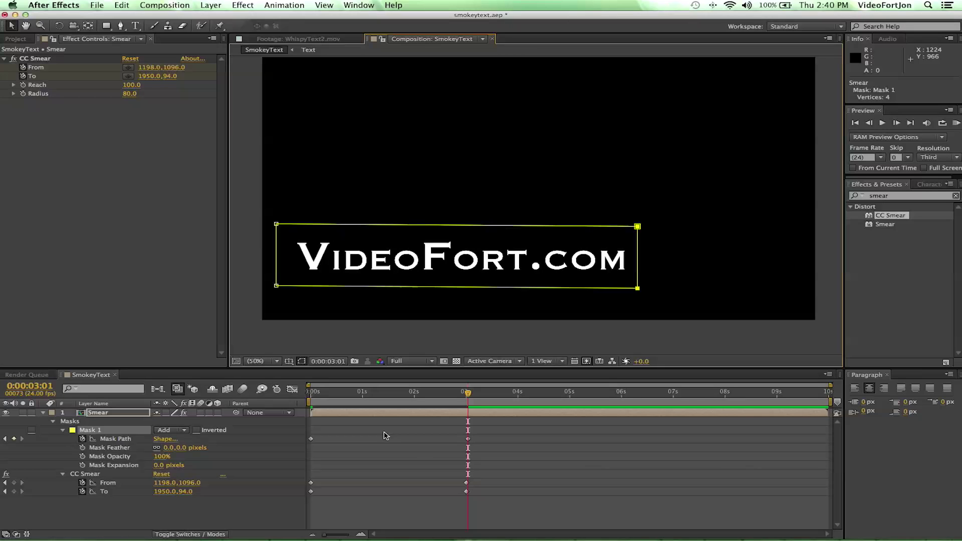
Step: Inspect the early frames for stray smeared pieces at the mask's right edge, finishing at 0:00:00:10
mouse_move(469, 393)
left_mouse_down()
mouse_move(337, 392)
mouse_move(346, 392)
left_mouse_up()
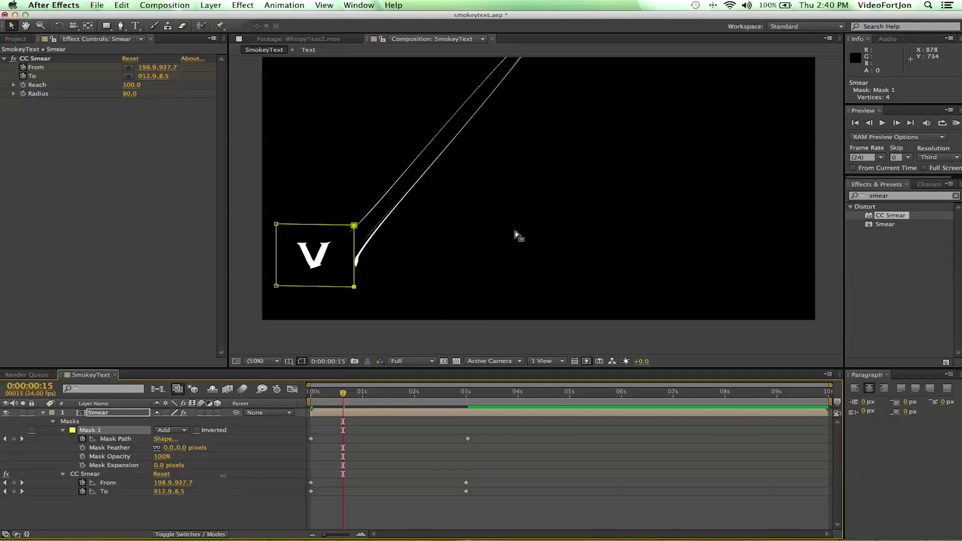
left_click(339, 396)
left_click(320, 394)
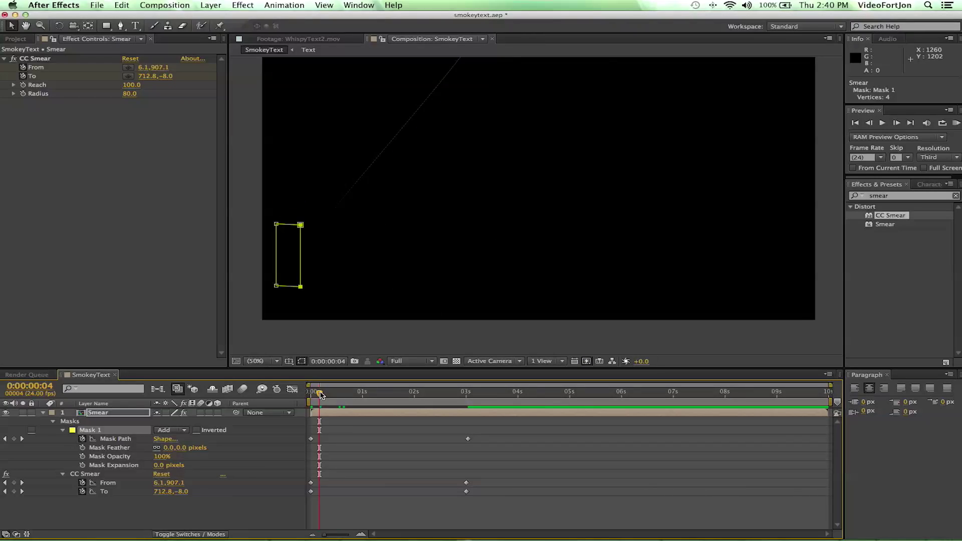
left_click_drag(321, 395, 322, 395)
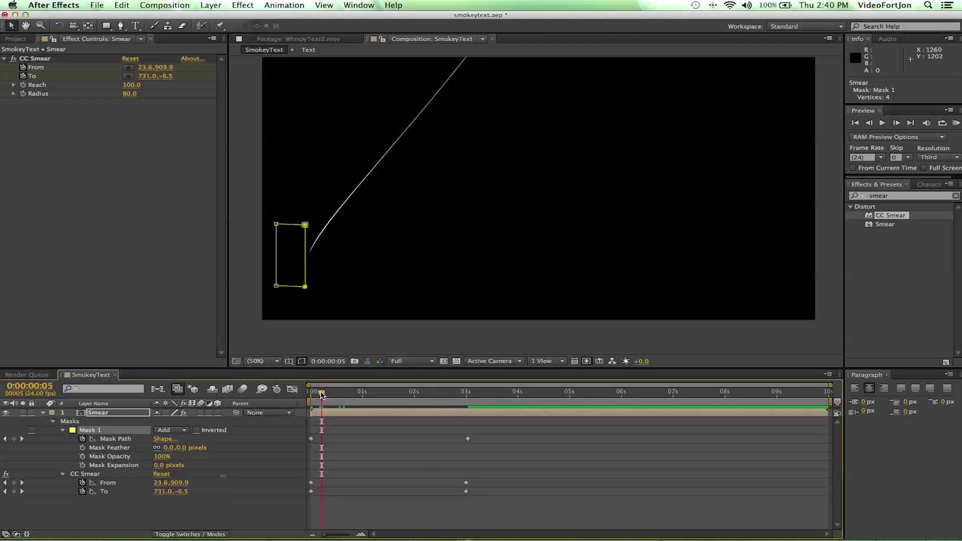
left_click(871, 125)
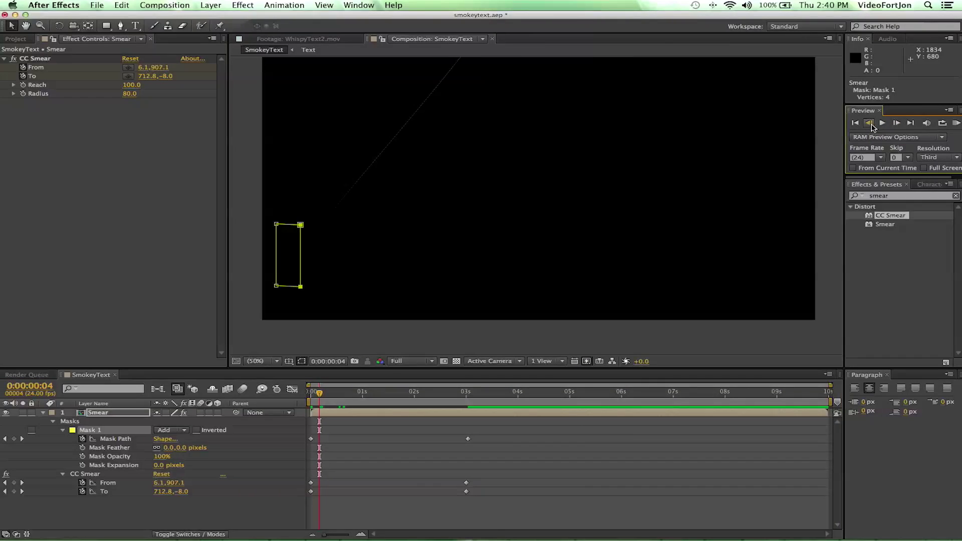
left_click(898, 124)
left_click(897, 124)
left_click(898, 125)
left_click(897, 124)
left_click(897, 124)
left_click(898, 124)
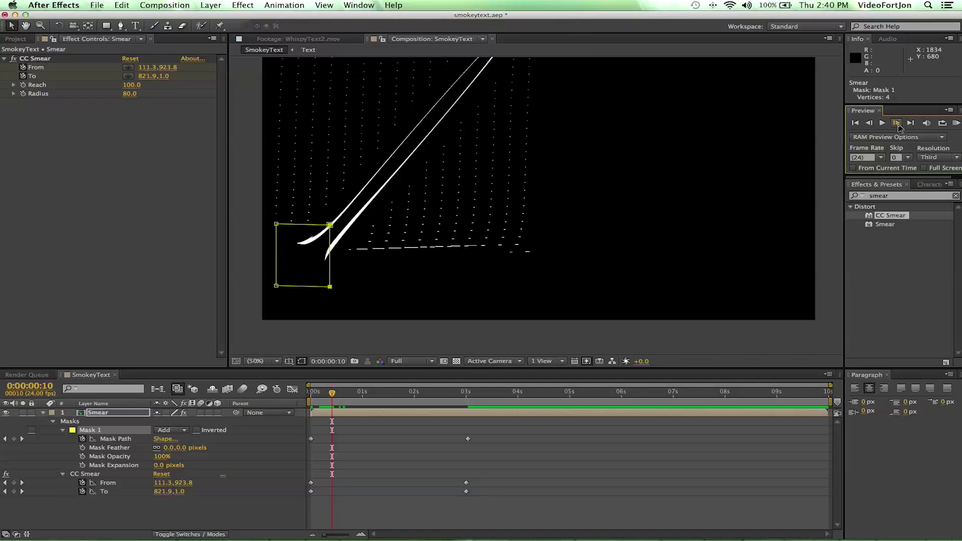
left_click(897, 124)
left_click(898, 125)
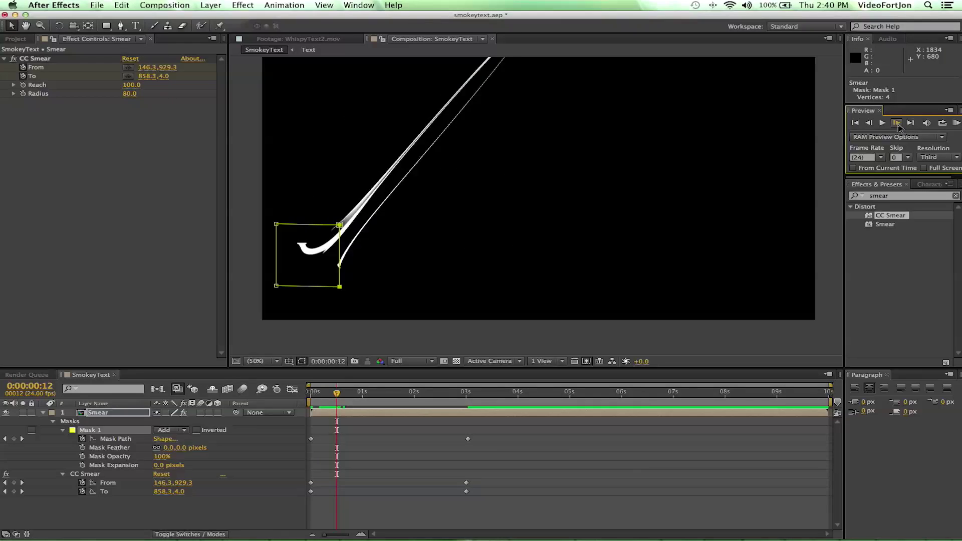
left_click(869, 124)
left_click(870, 124)
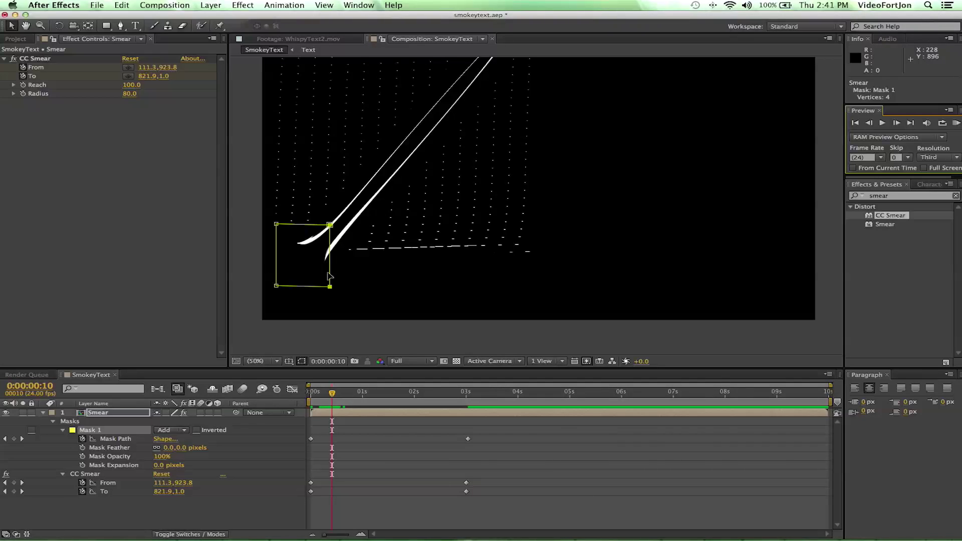
Step: At 0:00:00:10, keyframe Mask 1's right edge farther left so it cuts off the second smeared streak
key("Left")
key("Left")
key("Left")
key("Left")
key("Left")
key("Left")
key("Left")
key("Left")
key("Left")
key("Left")
key("Left")
key("Left")
key("Left")
key("Left")
key("Left")
key("Left")
key("Left")
key("Left")
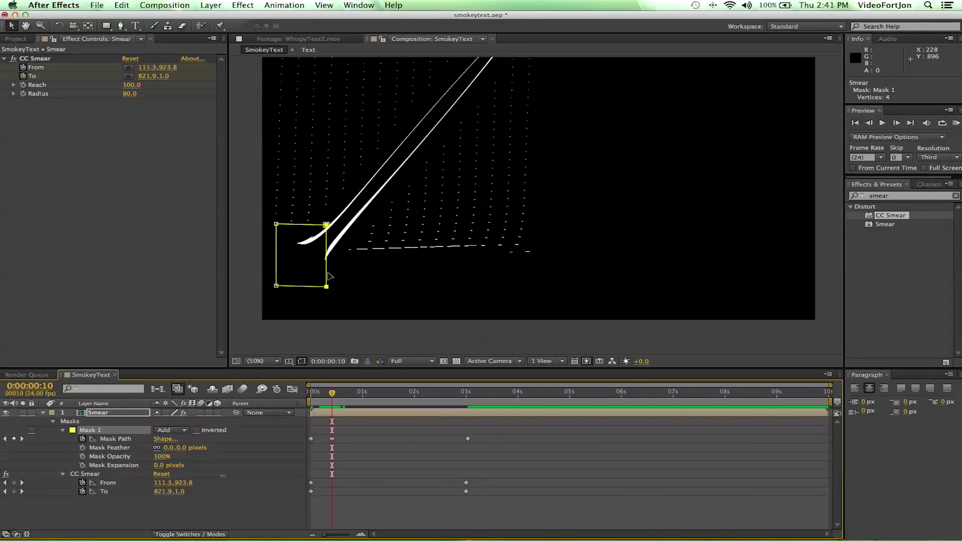
key("Left")
key("Left")
key("Left")
key("Left")
key("Left")
key("Left")
key("Left")
key("Left")
key("Left")
key("Left")
key("Left")
key("Left")
key("Left")
key("Left")
key("Left")
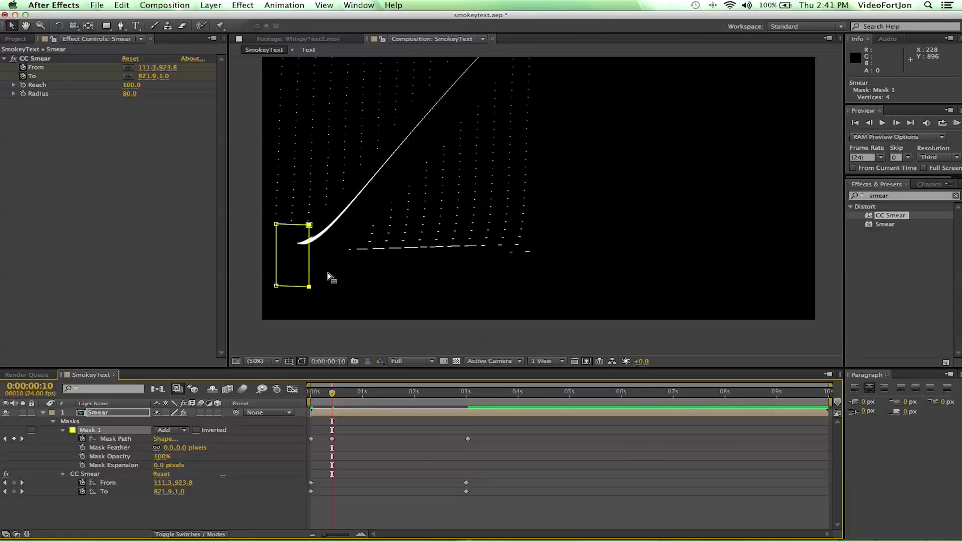
Step: Nudge Mask 1's left edge slightly to the right at 0:00:00:10
left_click(276, 247)
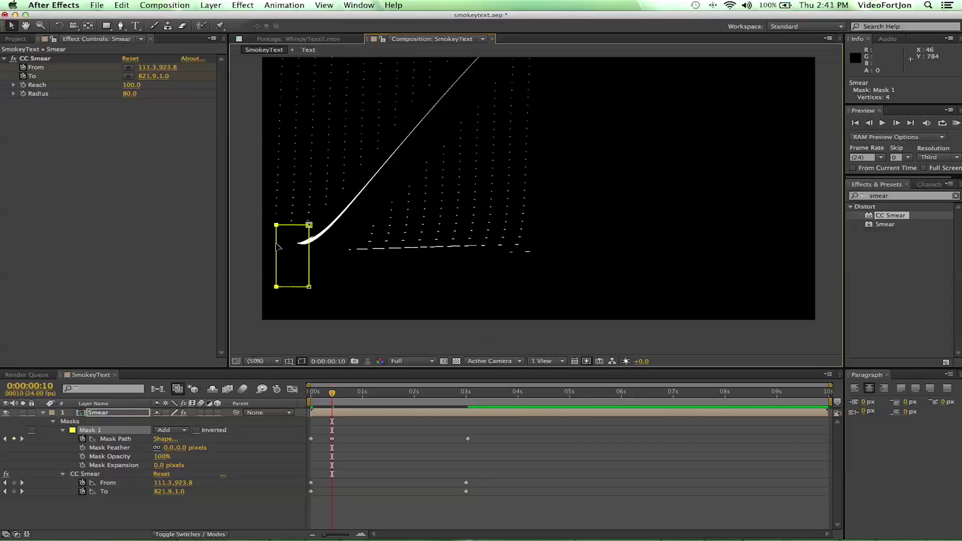
key("Right")
key("Right")
key("Right")
key("Right")
key("Left")
key("Left")
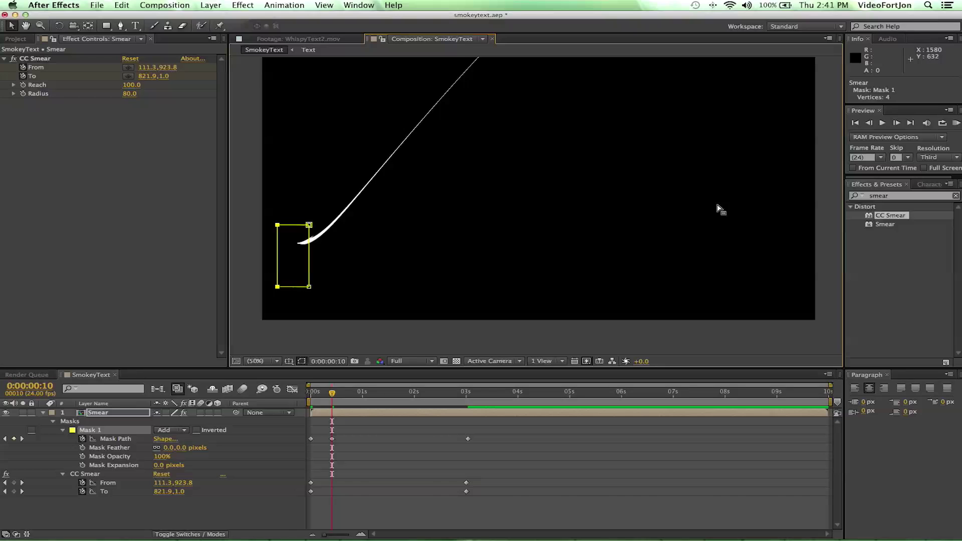
Step: Check frame by frame how the mask follows the smear from 0:00:00:10 to 0:00:01:23
left_click(900, 124)
left_click(900, 124)
left_click(900, 124)
left_click(899, 125)
left_click(900, 125)
left_click(900, 124)
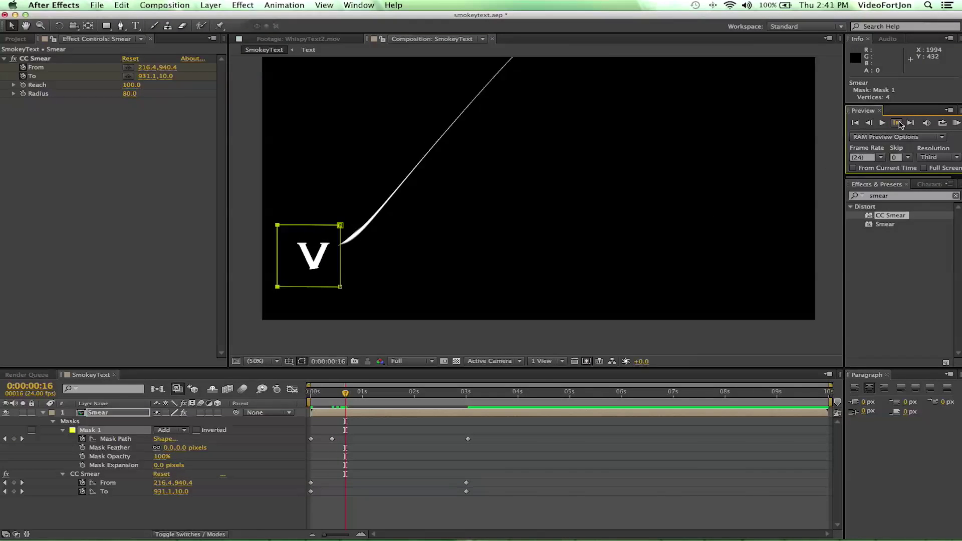
left_click(900, 125)
left_click(900, 125)
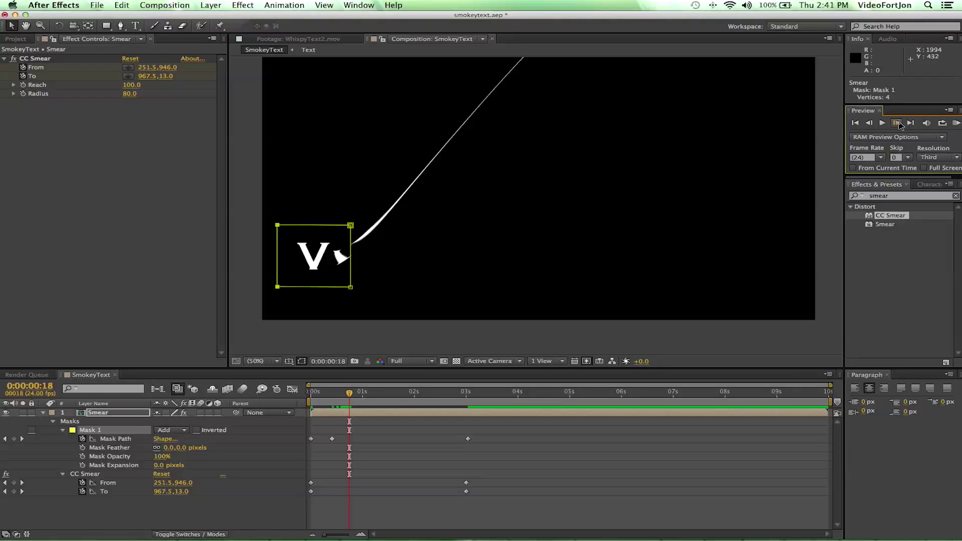
left_click(900, 125)
left_click(900, 125)
left_click(900, 124)
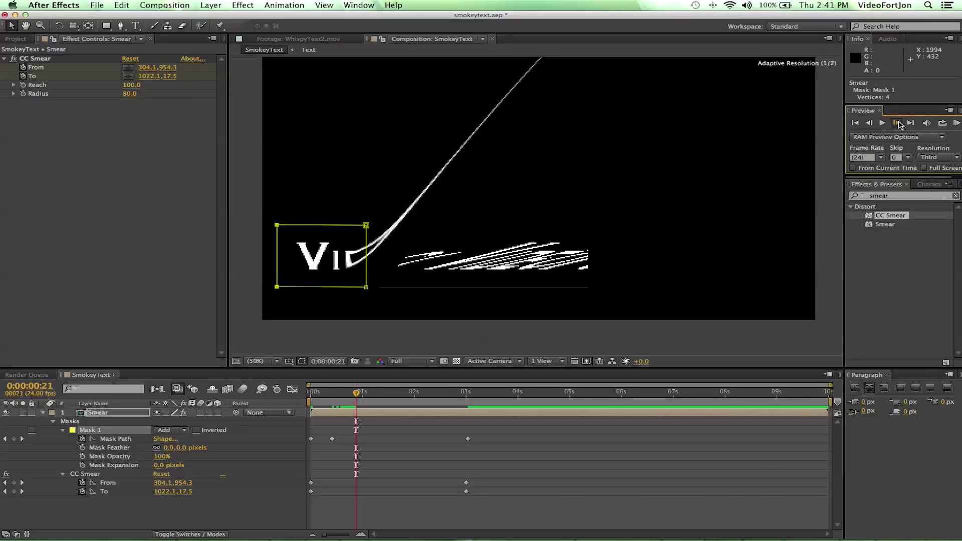
left_click(900, 125)
left_click(900, 124)
left_click(900, 124)
left_click(900, 125)
left_click(900, 125)
left_click(900, 124)
left_click(900, 125)
left_click(900, 125)
left_click(900, 125)
left_click(900, 125)
left_click(900, 125)
left_click(900, 125)
left_click(900, 125)
left_click(900, 125)
left_click(900, 125)
left_click(900, 124)
left_click(900, 125)
left_click(900, 125)
left_click(900, 125)
left_click(900, 125)
left_click(900, 125)
left_click(900, 125)
left_click(900, 125)
left_click(900, 124)
left_click(900, 124)
left_click(900, 125)
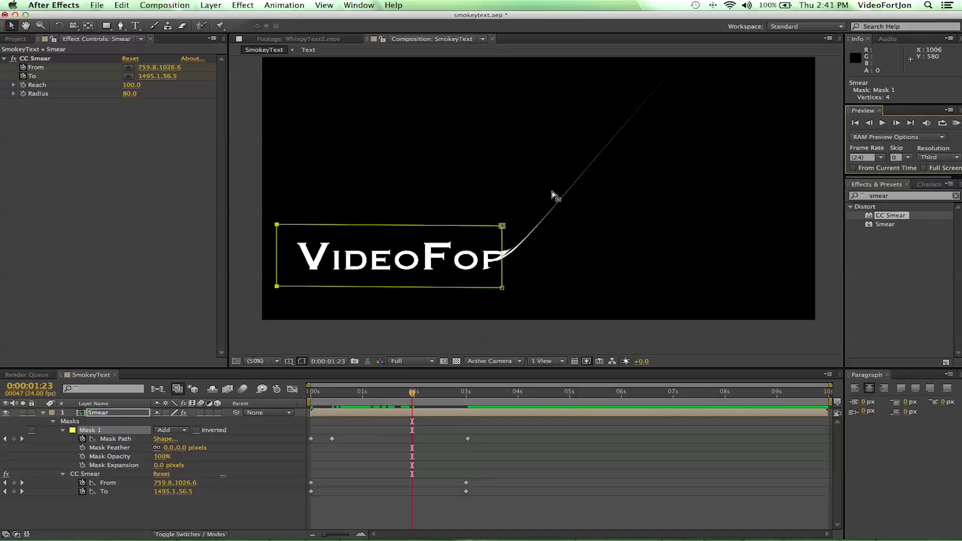
Step: At 0:00:01:23, keyframe Mask 1's right edge slightly farther right, just beyond the partly revealed R
left_click(501, 246)
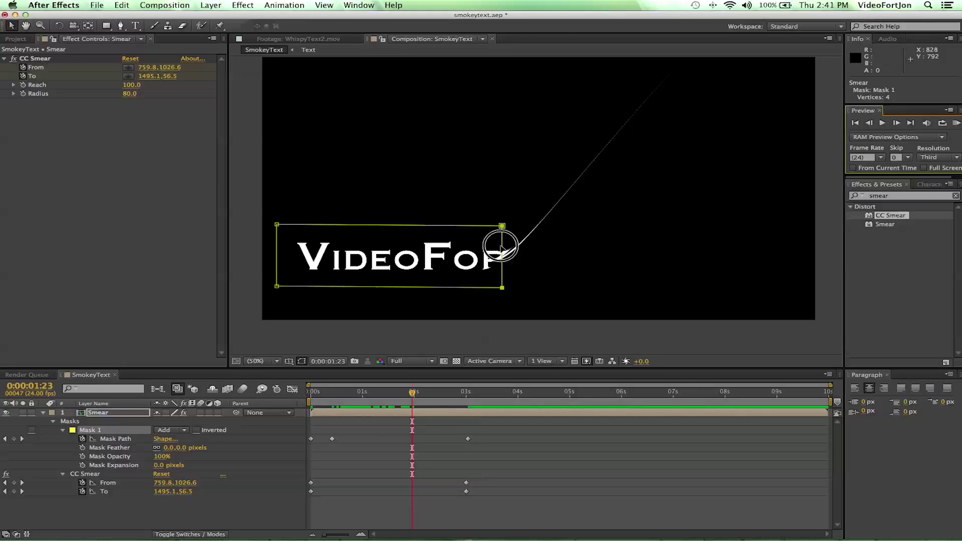
key("Right")
key("Right")
key("Right")
key("Right")
key("Right")
key("Right")
key("Right")
key("Right")
key("Right")
key("Right")
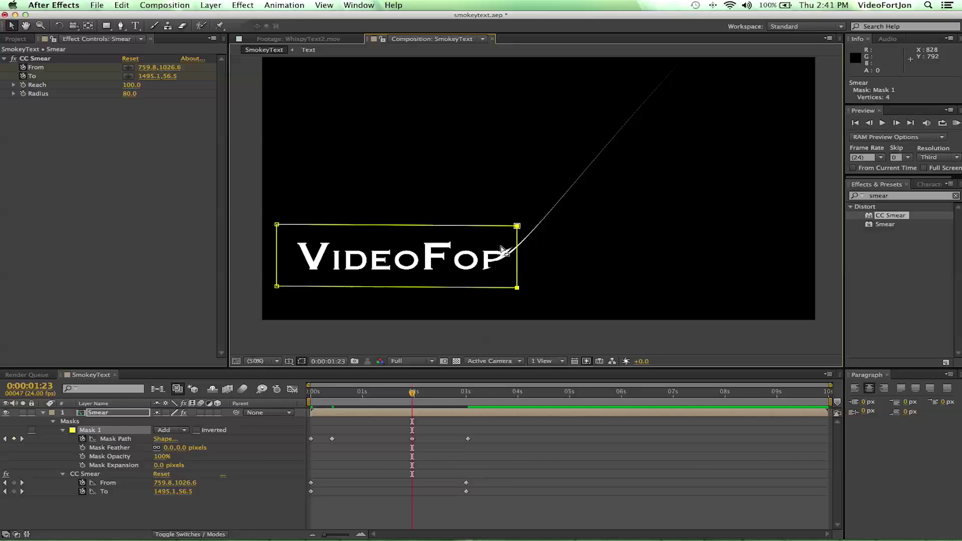
key("Right")
key("Right")
key("Right")
key("Right")
key("Right")
key("Right")
key("Right")
key("Right")
key("Right")
key("Right")
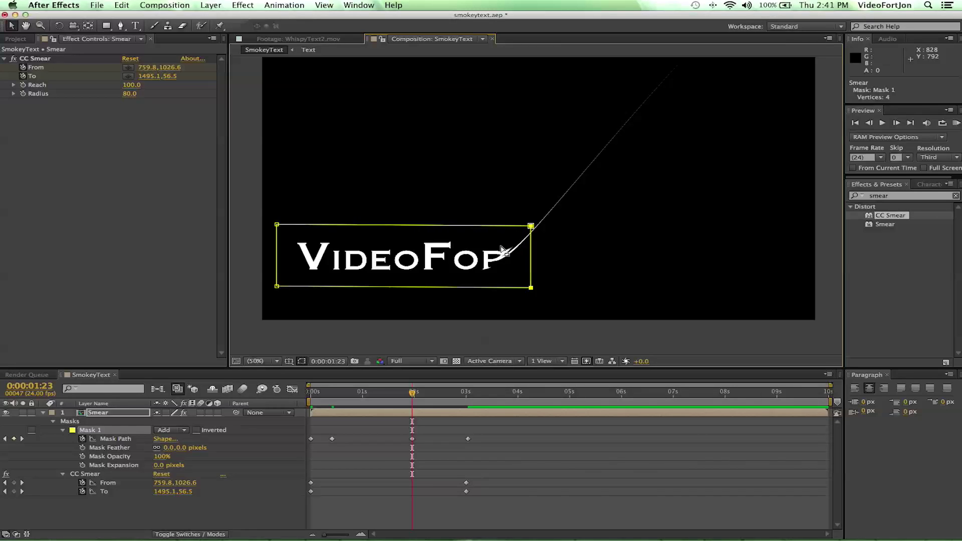
key("Left")
key("Left")
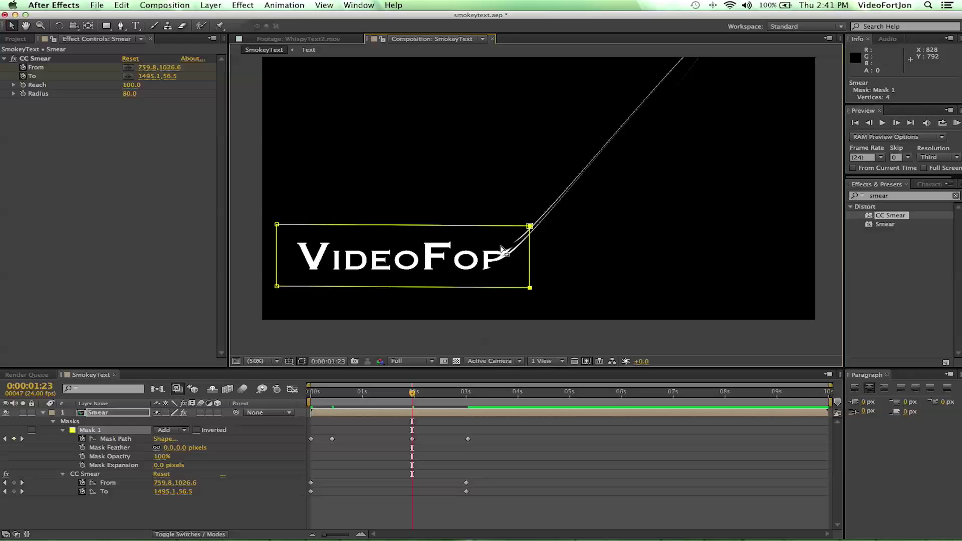
key("Left")
key("Left")
key("Left")
key("Left")
key("Left")
key("Left")
key("Left")
key("Left")
key("Left")
key("Left")
key("Left")
key("Left")
key("Left")
key("Left")
key("Left")
key("Left")
key("Left")
key("Left")
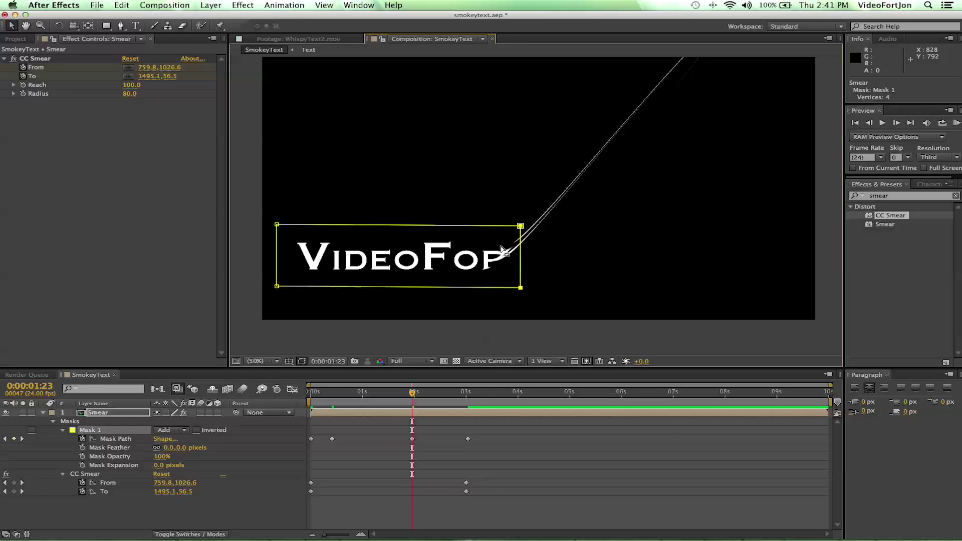
key("Left")
key("Left")
key("Left")
key("Left")
key("Left")
key("Left")
key("Left")
key("Left")
key("Left")
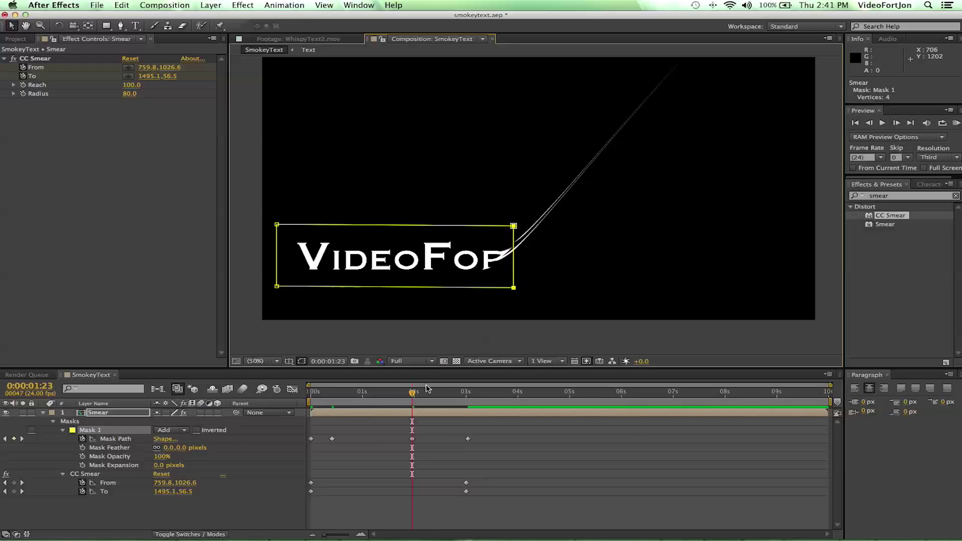
Step: At 0:00:02:12, keyframe Mask 1's right edge past the revealed C and adjust it to exclude the second smeared streak
mouse_move(374, 396)
left_mouse_down()
mouse_move(418, 394)
mouse_move(465, 410)
mouse_move(440, 412)
left_mouse_up()
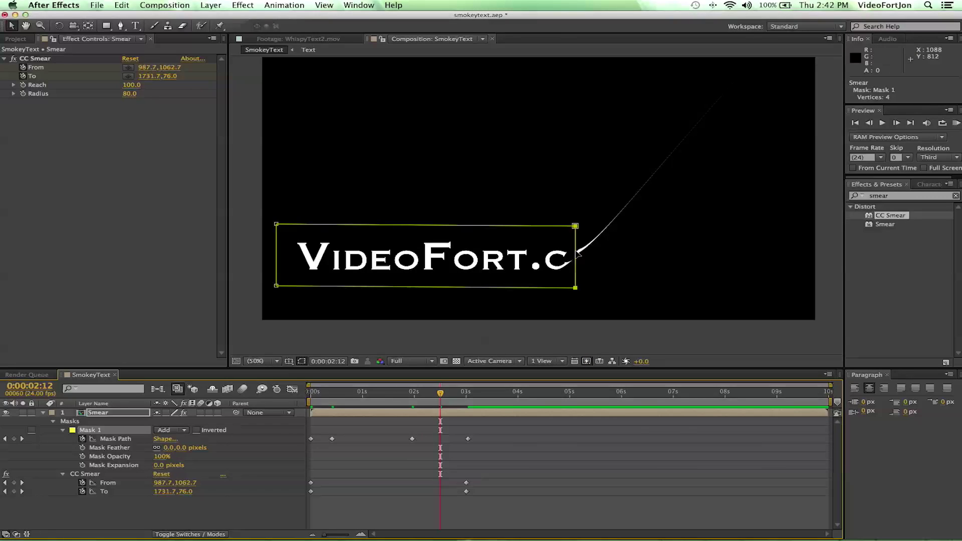
key("shift+Right")
key("shift+Right")
key("shift+Right")
key("shift+Right")
key("shift+Right")
key("shift+Right")
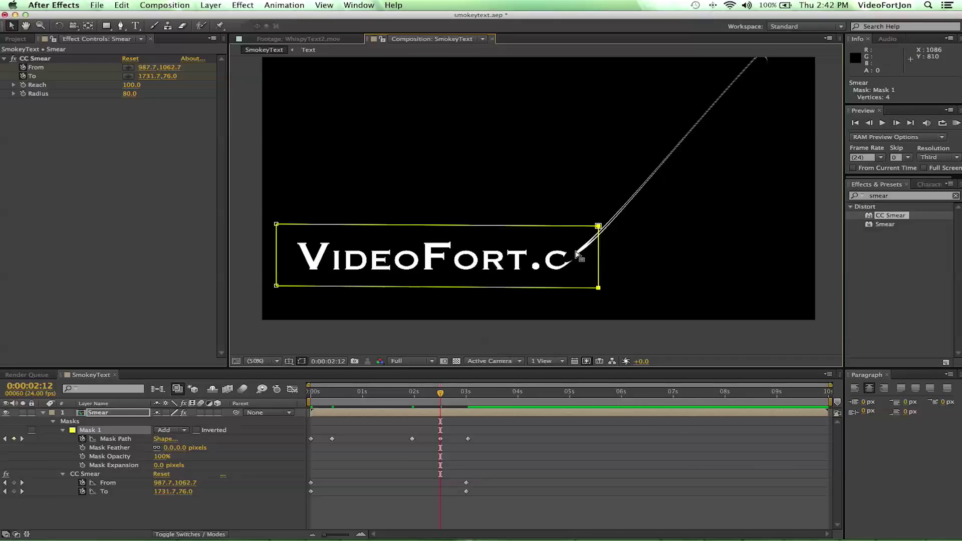
key("Left")
key("Left")
key("Left")
key("Left")
key("Left")
key("Left")
key("Left")
key("Left")
key("Left")
key("Left")
key("Left")
key("Left")
key("Left")
key("Left")
key("Left")
key("Left")
key("Left")
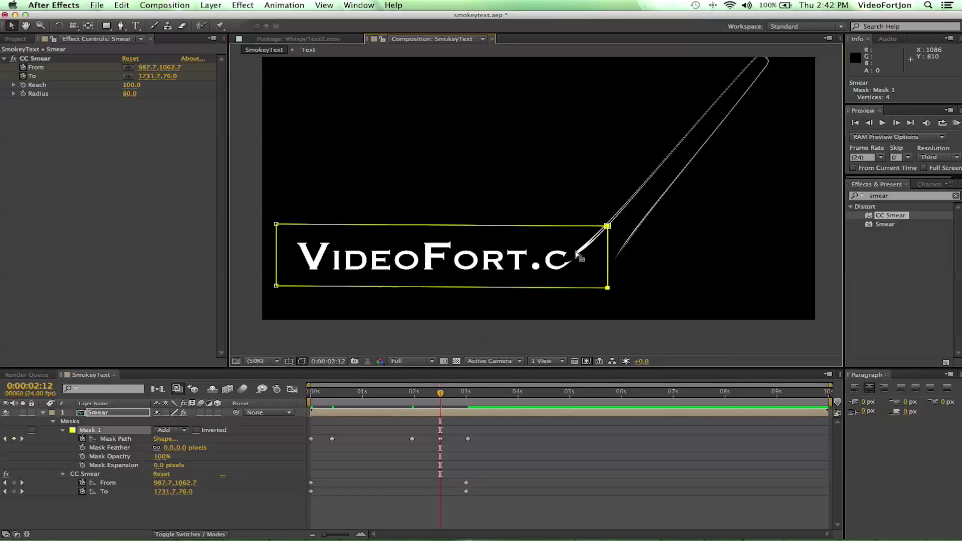
key("Left")
key("Left")
key("Left")
key("Left")
key("Left")
key("Left")
key("Left")
key("Left")
key("Left")
key("Left")
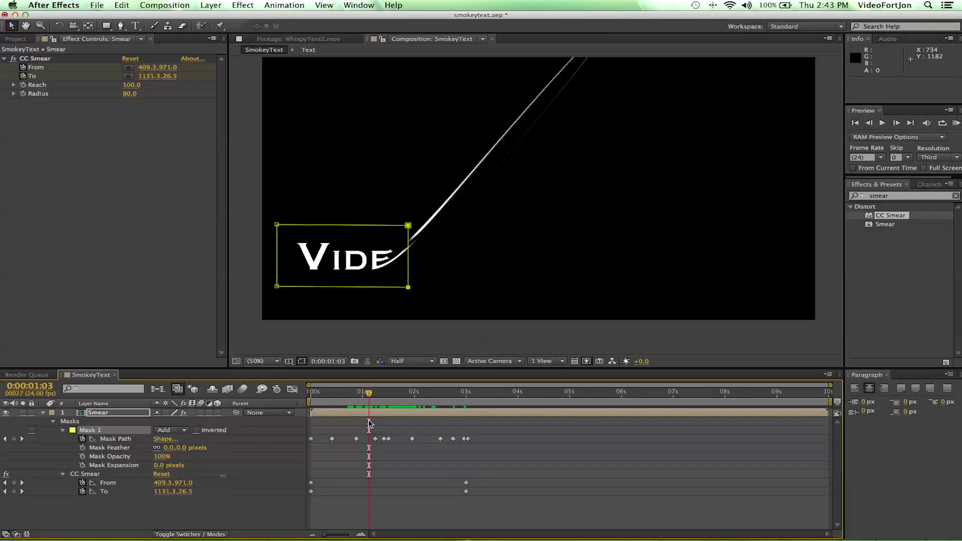
Step: At 0:00:01:03, keyframe Mask 1's right edge slightly farther left, cutting off the faint second streak beside the smeared E
key("Left")
key("Left")
key("Left")
key("Left")
key("Left")
key("Left")
key("Left")
key("Left")
key("Left")
key("Left")
key("Left")
key("Left")
key("Left")
key("Left")
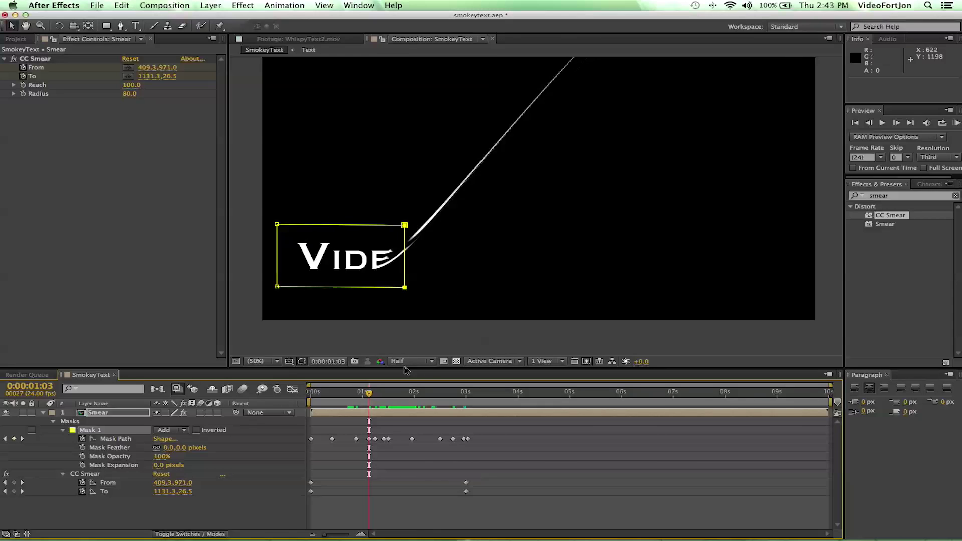
Step: End the work area at 0:00:03:02 and preview the masked smear animation from the start
left_click(469, 394)
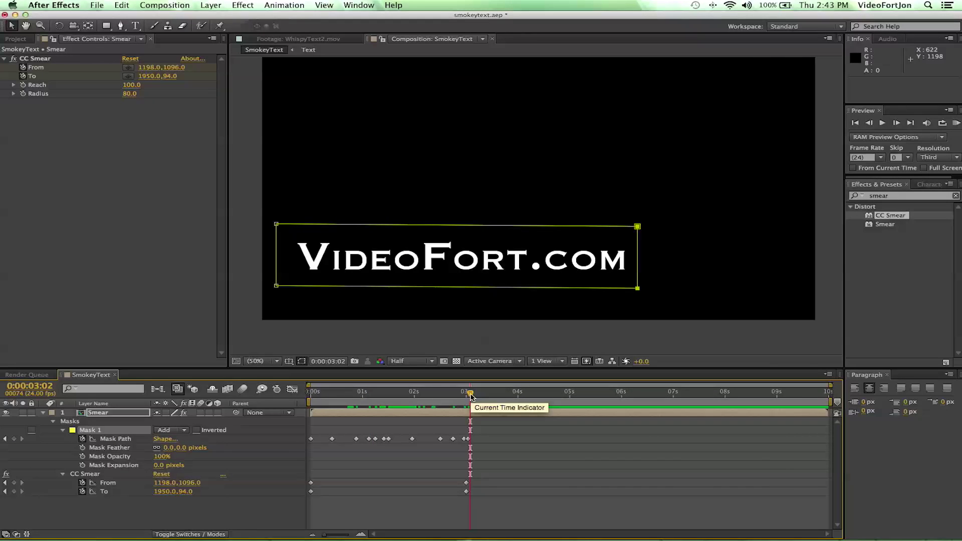
key("n")
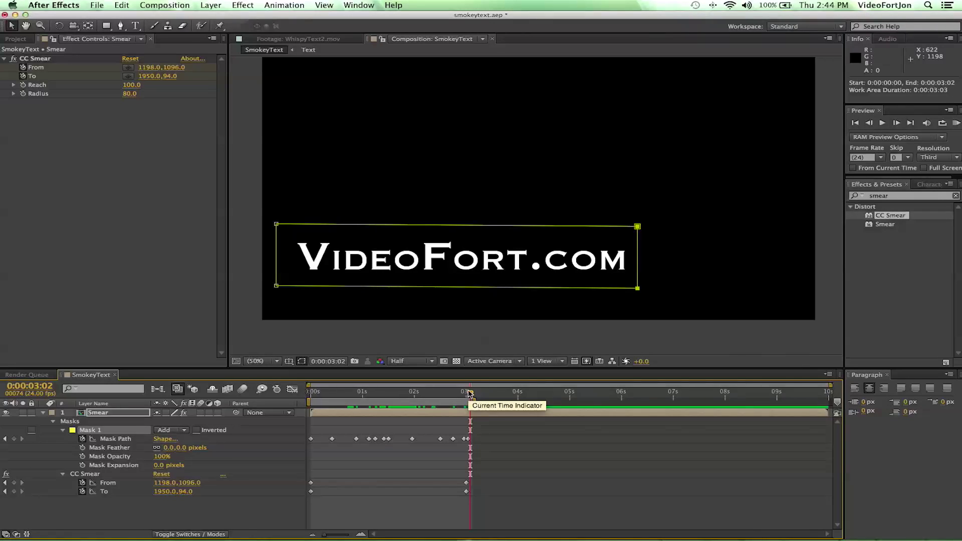
left_click(469, 394)
left_click_drag(469, 393, 437, 395)
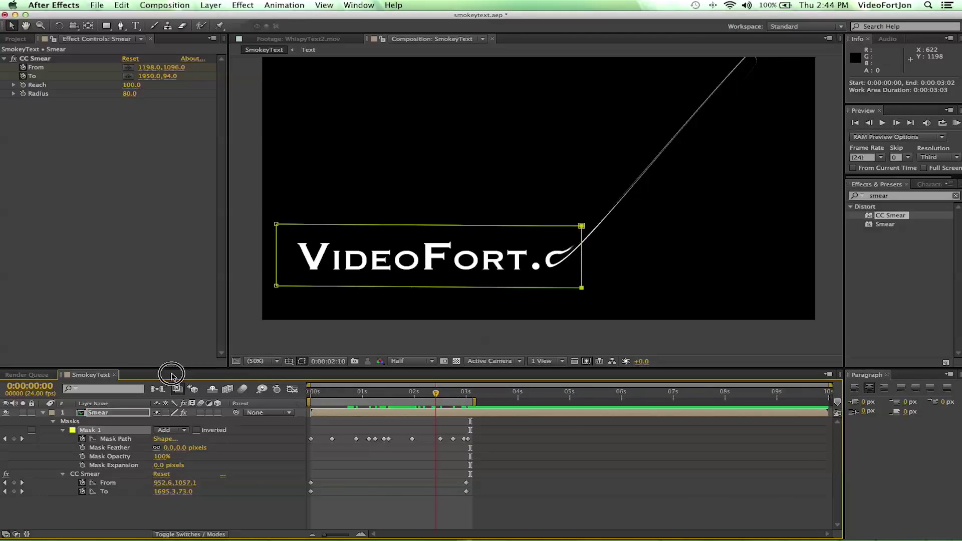
key("KP_0")
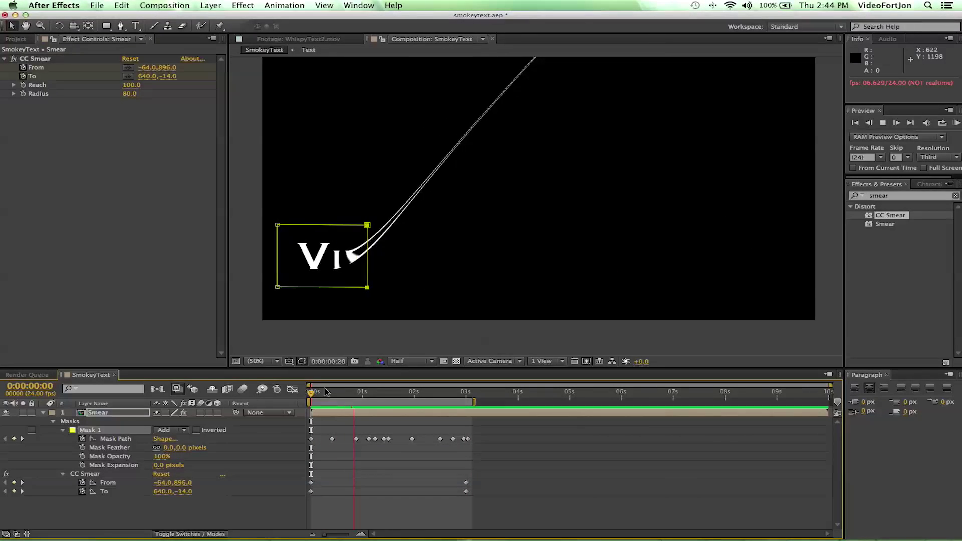
key("space")
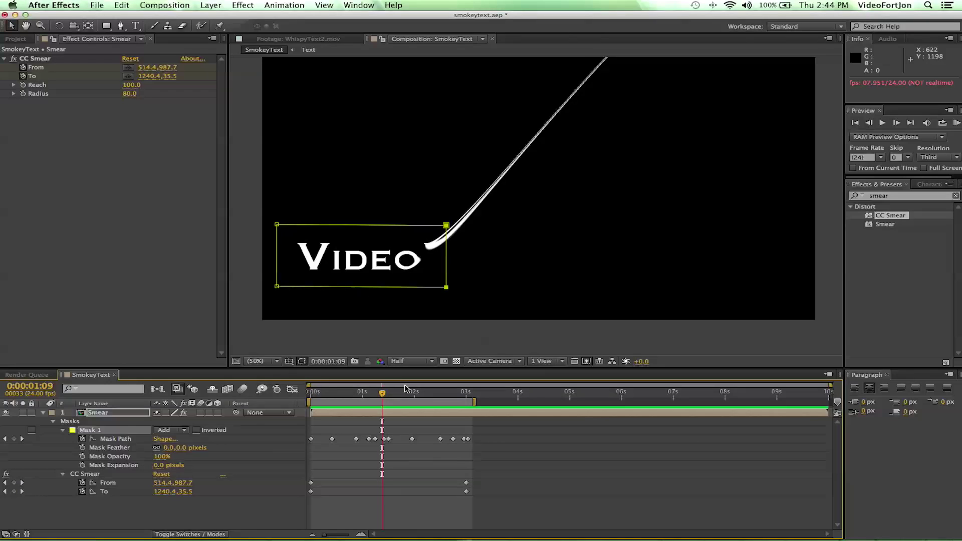
Step: At 0:00:01:01, keyframe Mask 1's left edge farther right, closer to the V, until the stray smear lines are excluded
mouse_move(381, 394)
left_mouse_down()
mouse_move(399, 394)
mouse_move(326, 394)
mouse_move(362, 401)
left_mouse_up()
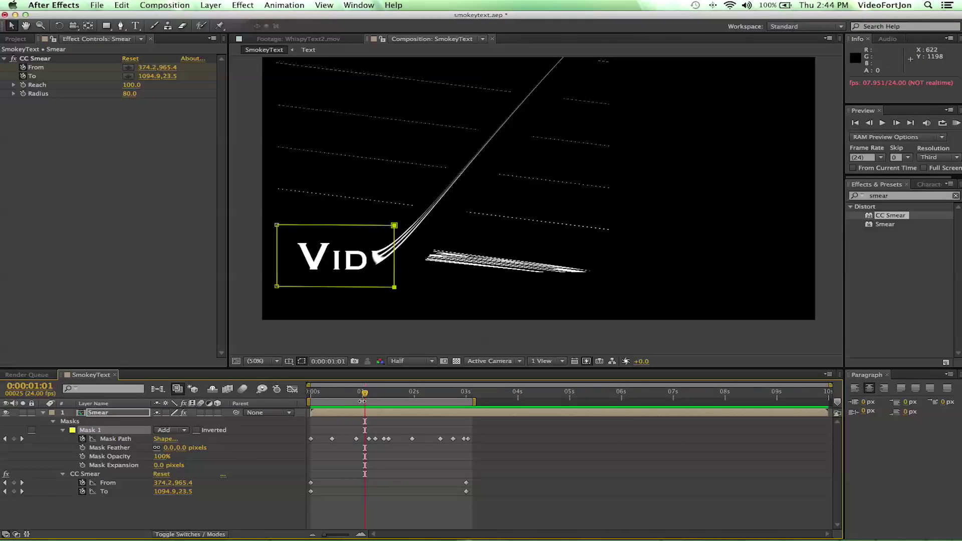
left_click(279, 266)
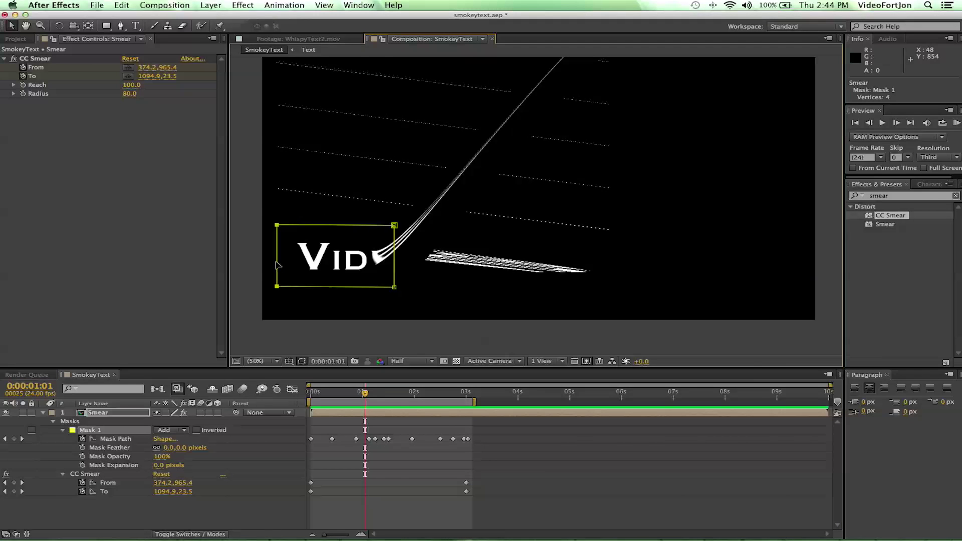
key("Right")
key("Right")
key("Right")
key("Right")
key("Right")
key("Right")
key("Right")
key("Right")
key("Right")
key("Right")
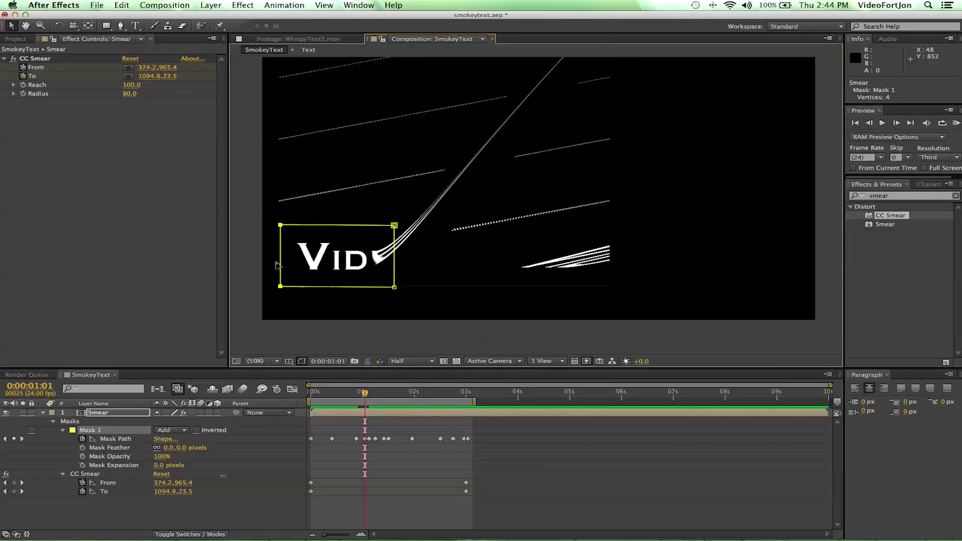
key("Right")
key("Right")
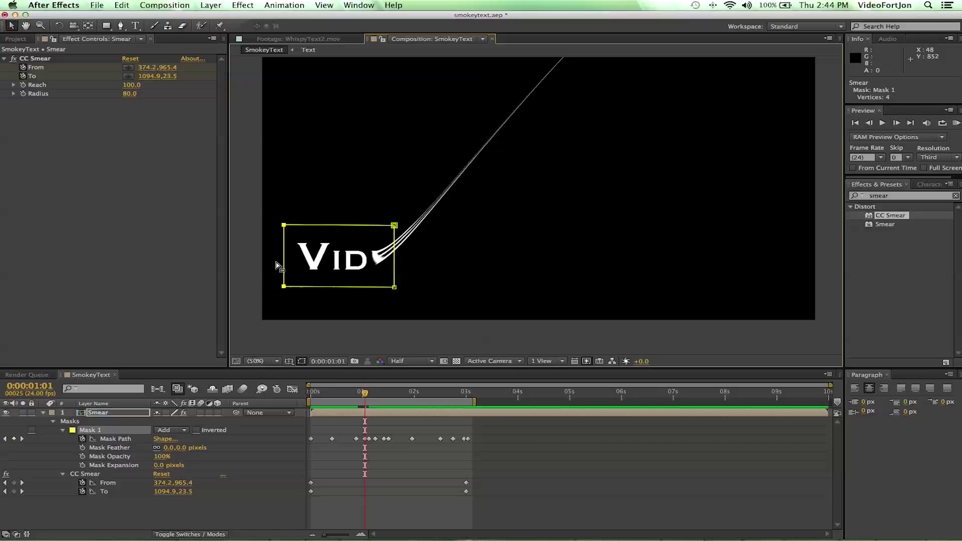
Step: At 0:00:00:23, nudge Mask 1's left edge right toward the V to remove the stray lines around the text
left_click_drag(365, 393, 361, 393)
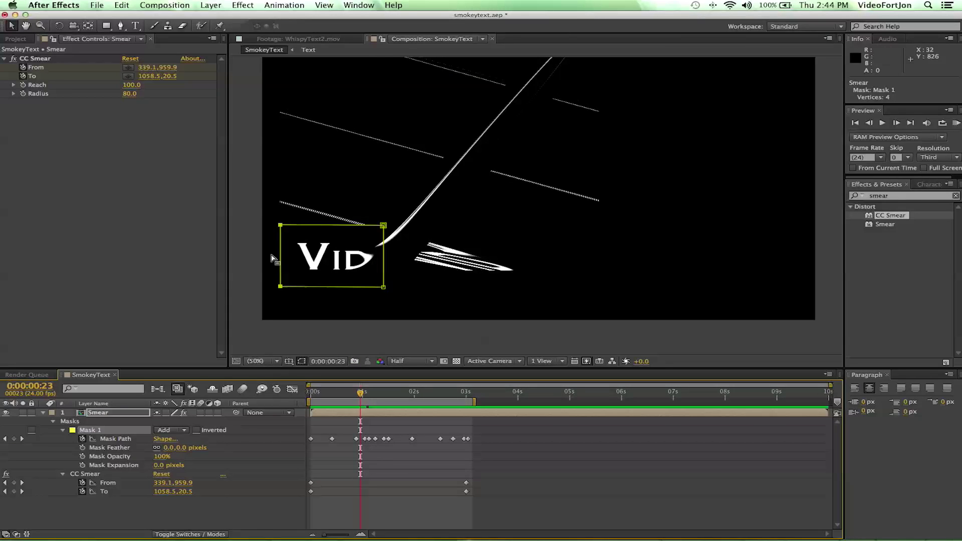
key("Right")
key("Right")
key("Right")
key("Right")
key("Right")
key("Right")
key("Right")
key("Right")
key("Right")
key("Right")
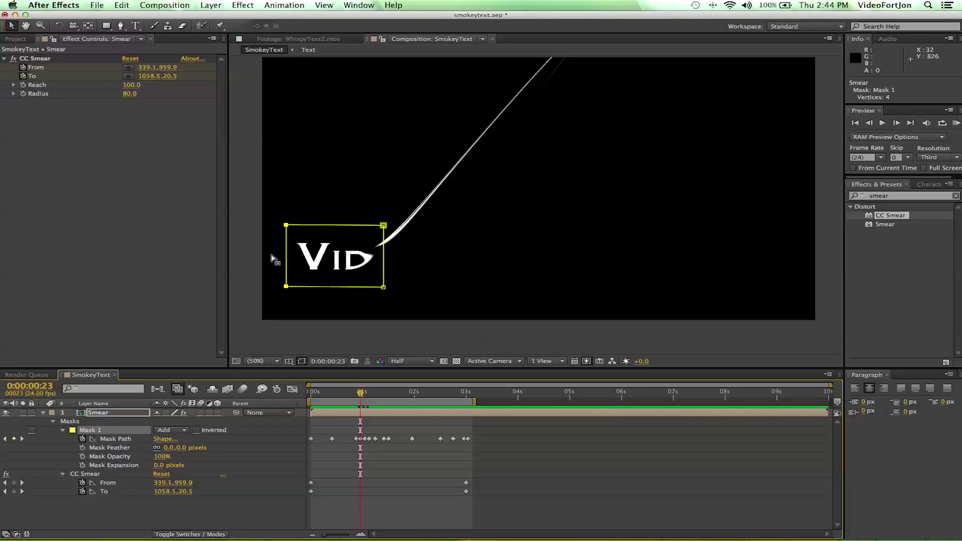
Step: Pre-compose the Smear layer as MeshWarp, moving all attributes into the new composition
mouse_move(357, 393)
left_mouse_down()
mouse_move(466, 412)
mouse_move(408, 408)
mouse_move(308, 423)
left_mouse_up()
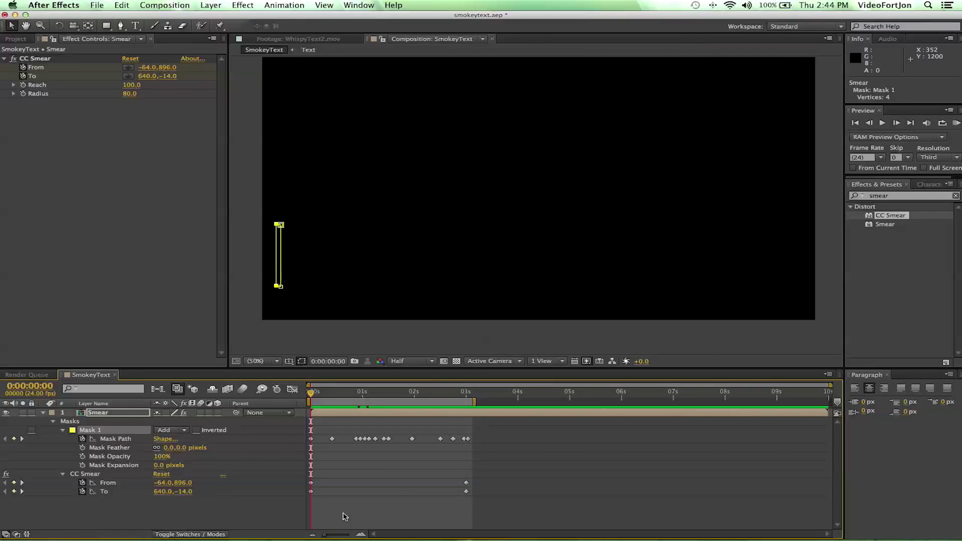
left_click(42, 412)
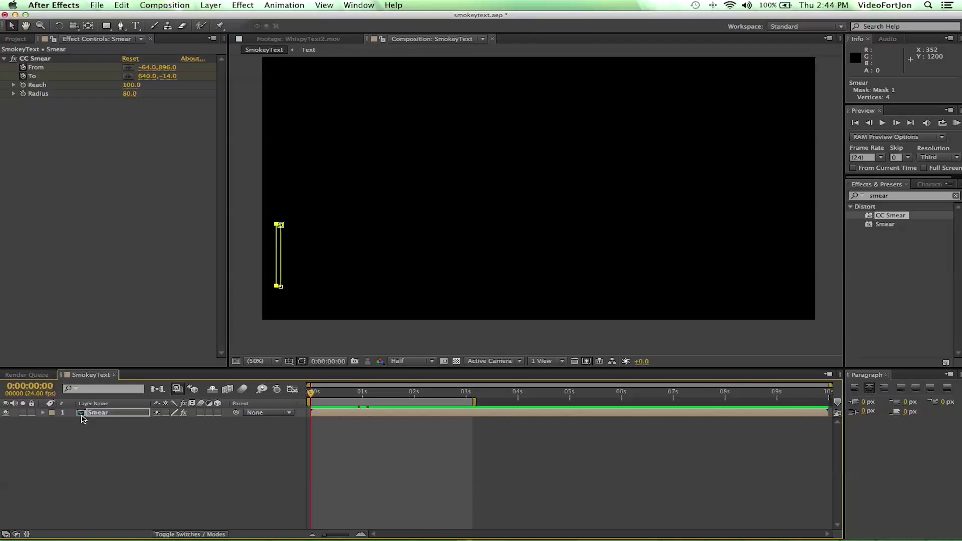
left_click(87, 414)
right_click(86, 415)
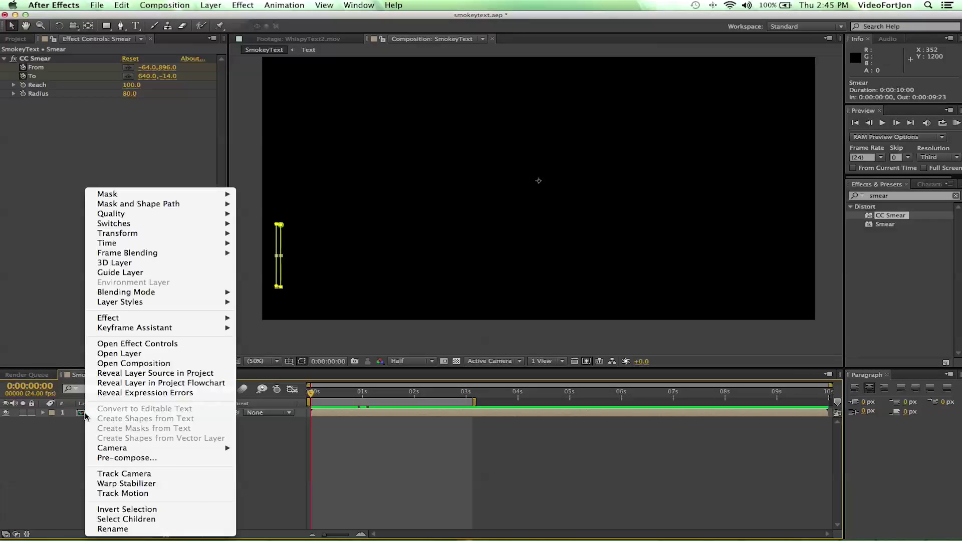
left_click(127, 458)
type("MeshWarp")
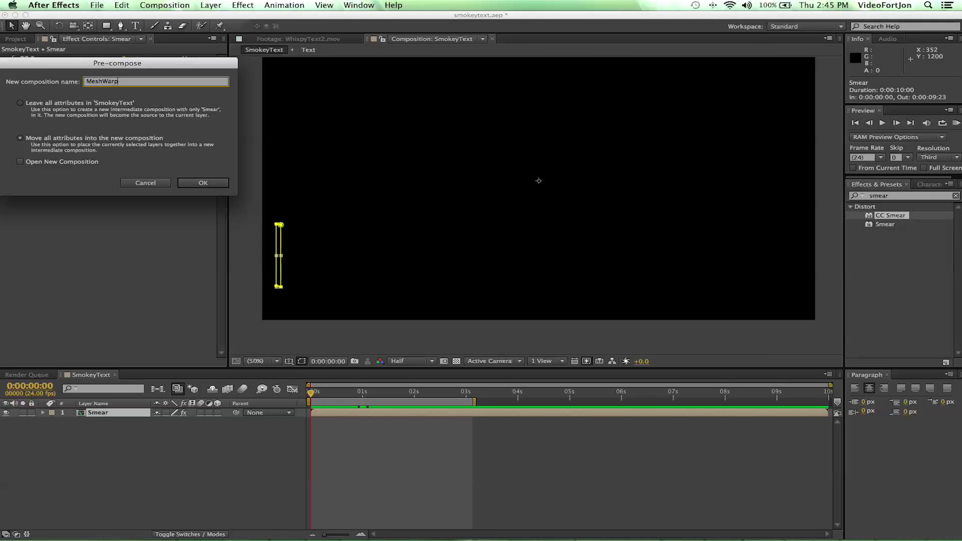
key("Return")
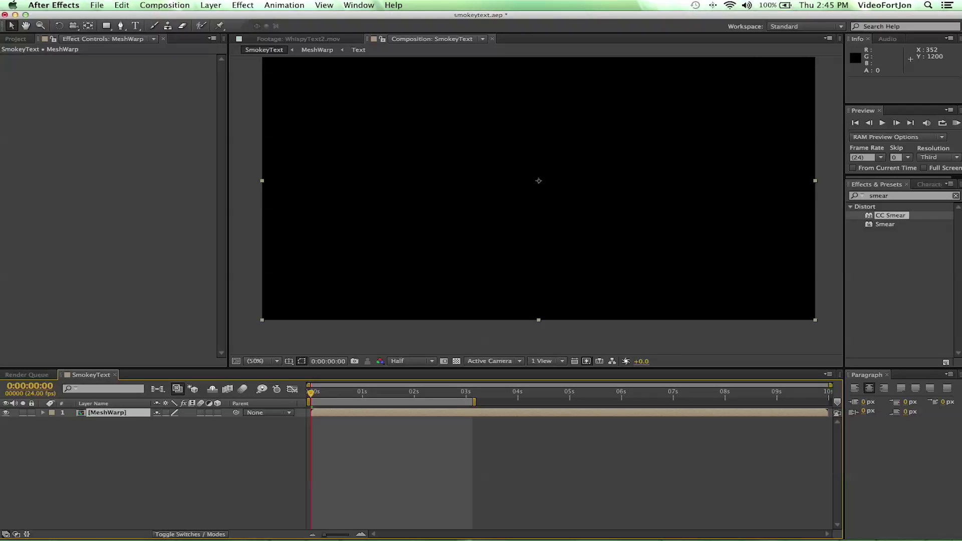
Step: Find the Mesh Warp effect by searching for "Mesh" and apply it to the MeshWarp layer
left_click(930, 199)
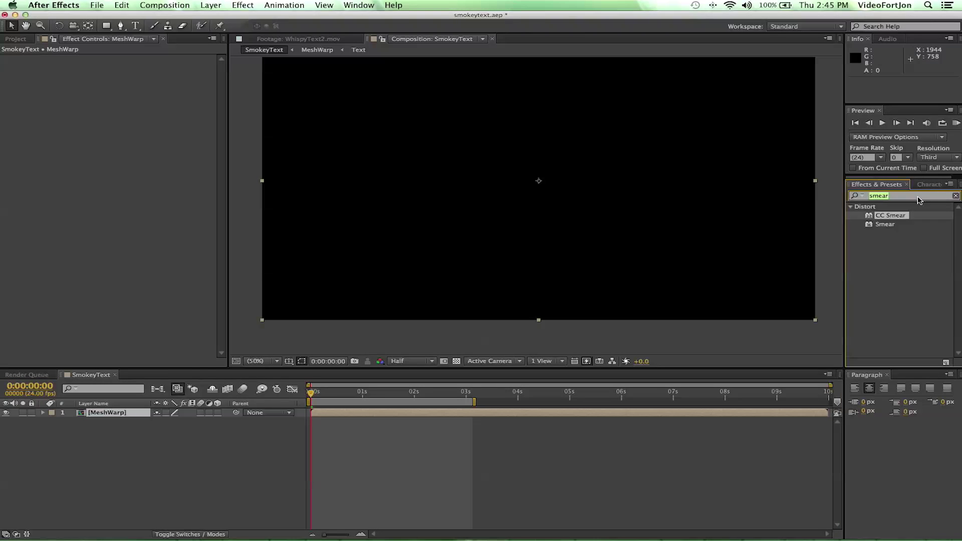
key("BackSpace")
type("Meshwarp")
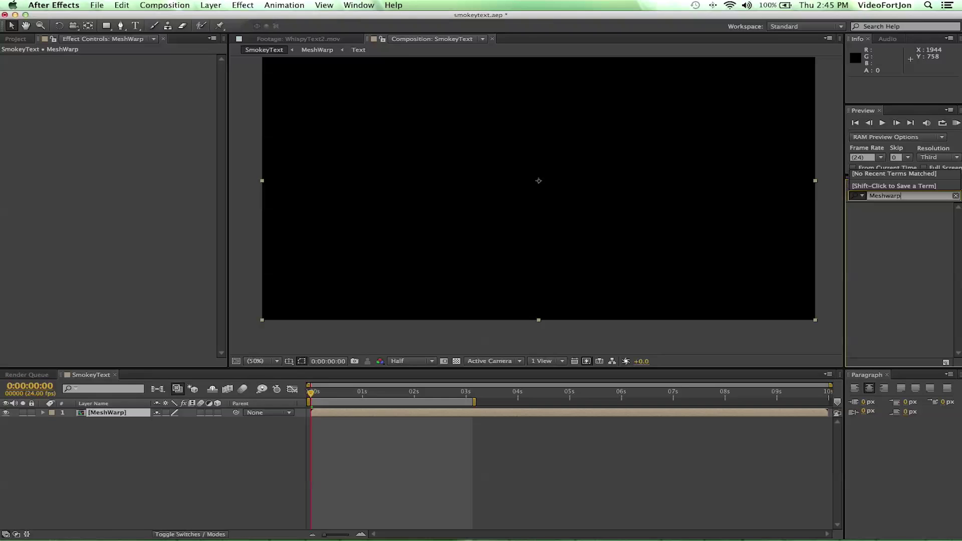
key("BackSpace")
key("BackSpace")
key("BackSpace")
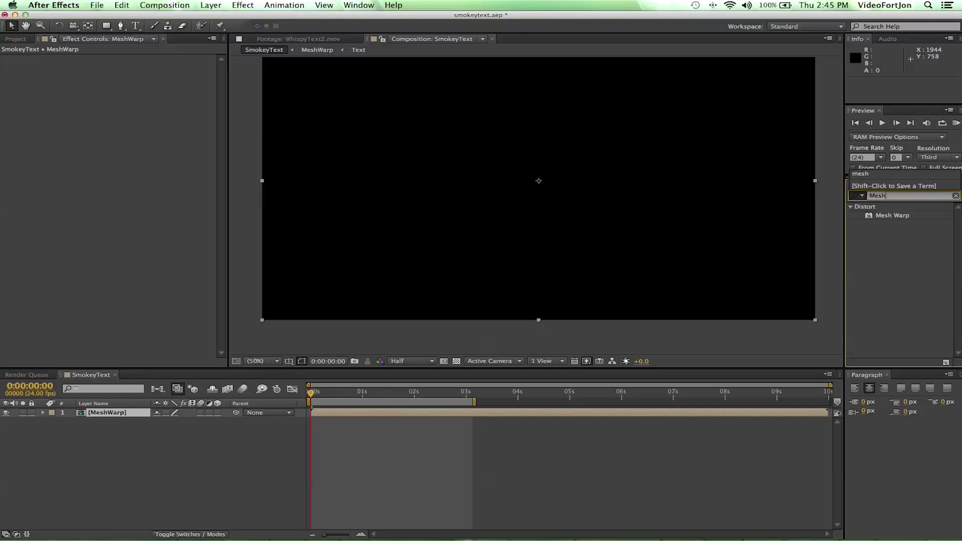
left_click(868, 220)
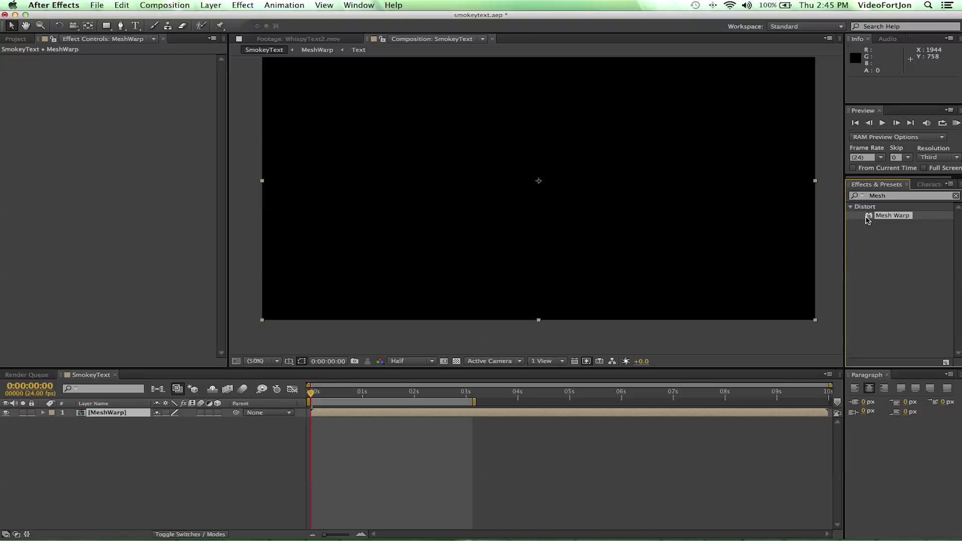
left_click(868, 220)
left_click_drag(868, 220, 340, 264)
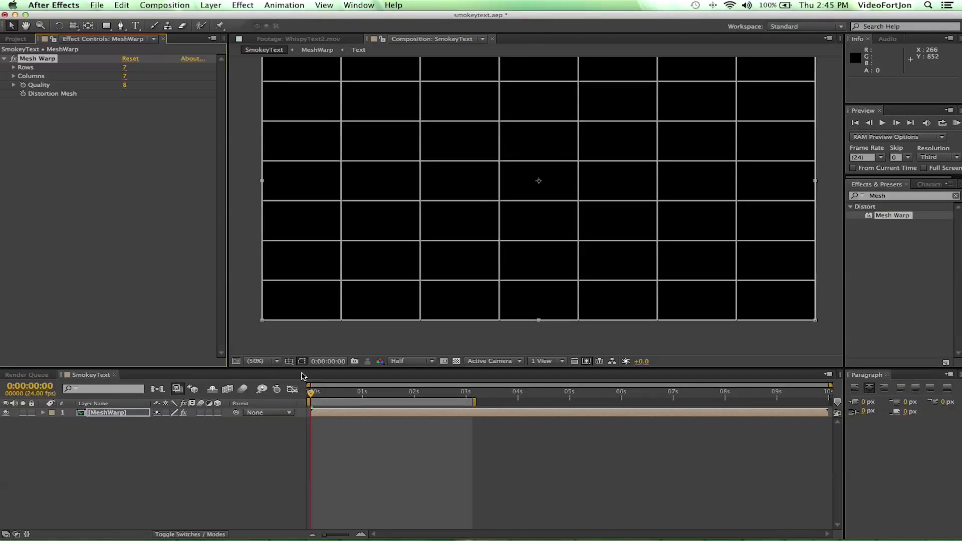
Step: Start the work area at 0:00:00:06 and trim the composition to the work area
left_click_drag(310, 391, 340, 399)
key("space")
left_click_drag(522, 208, 501, 220)
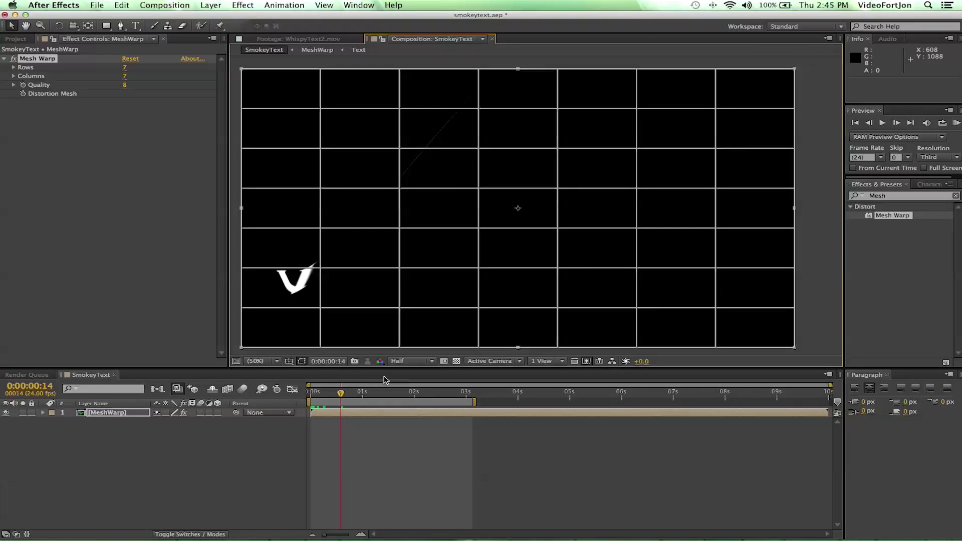
left_click_drag(335, 394, 324, 391)
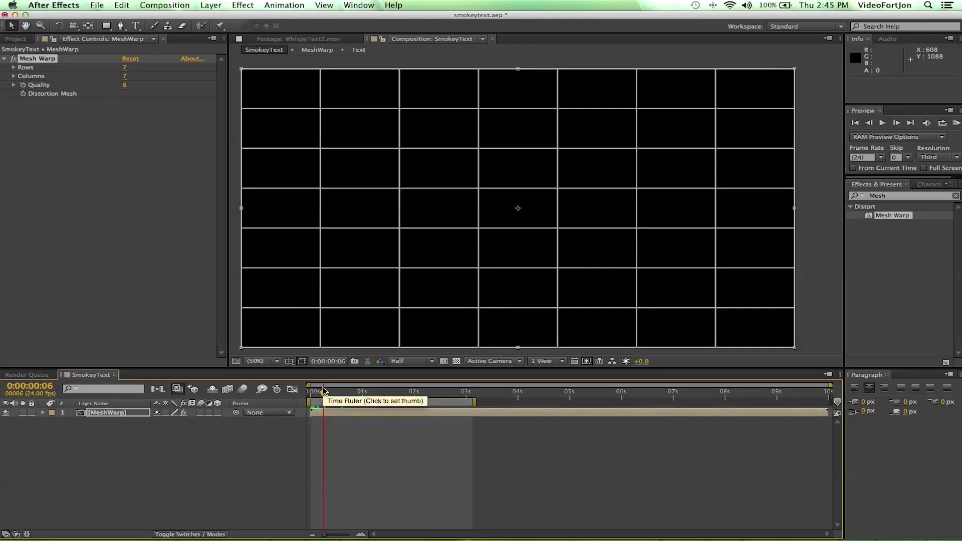
key("b")
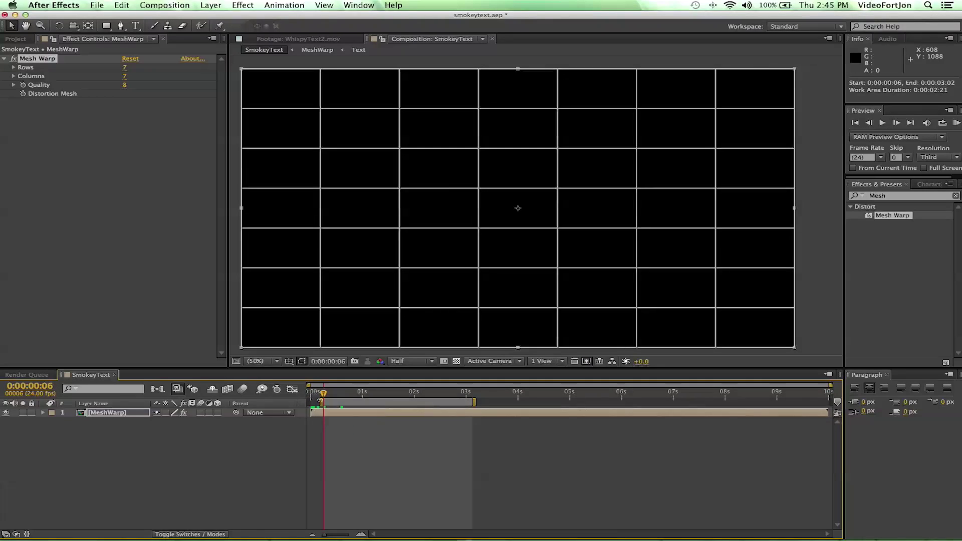
double_click(386, 402)
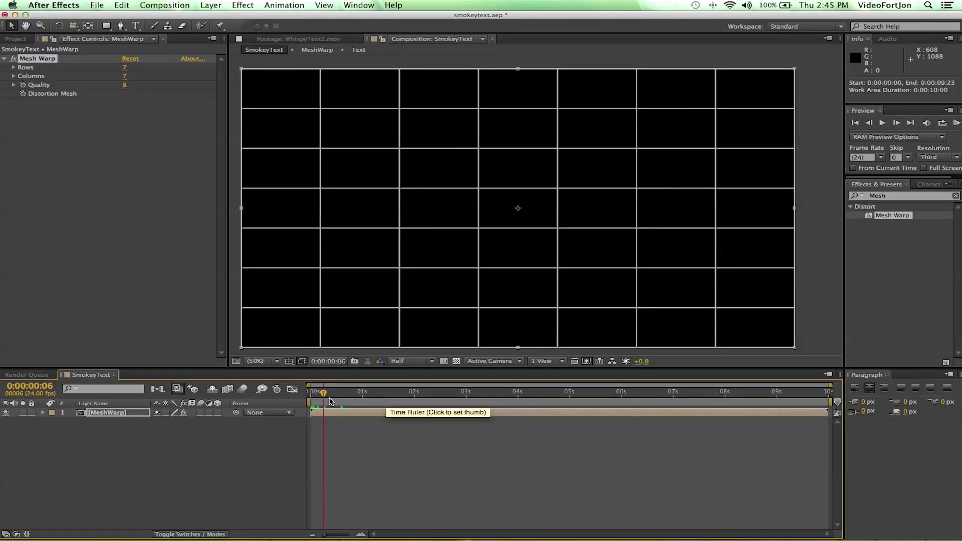
key("super+z")
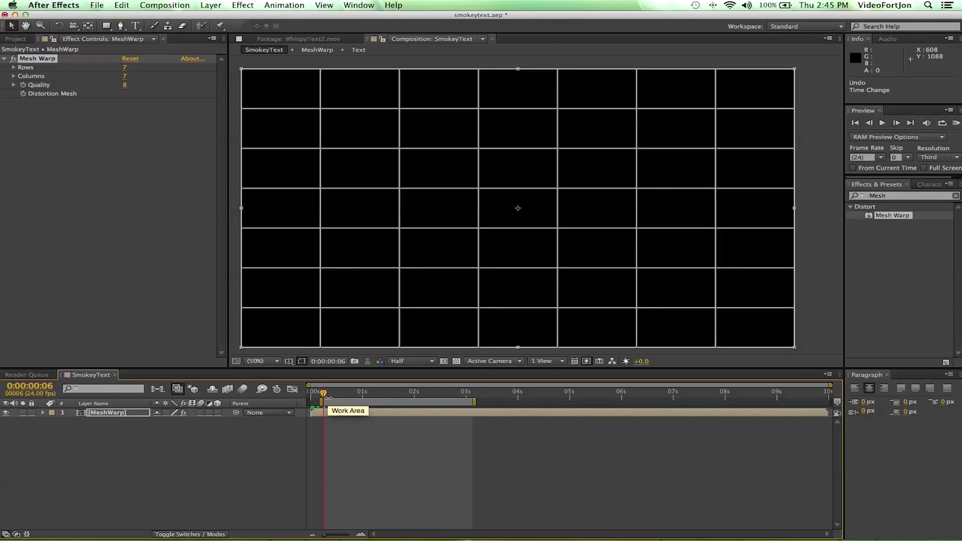
right_click(339, 402)
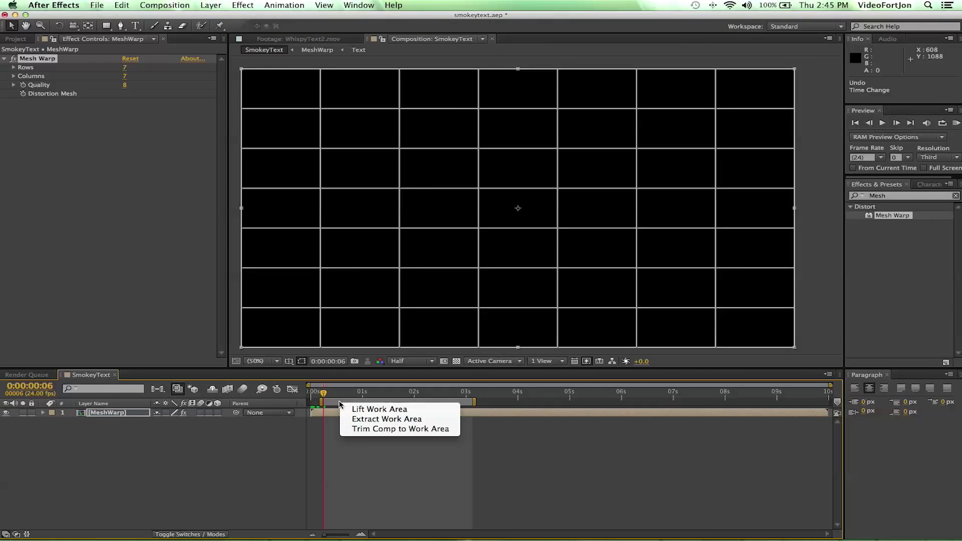
left_click(373, 429)
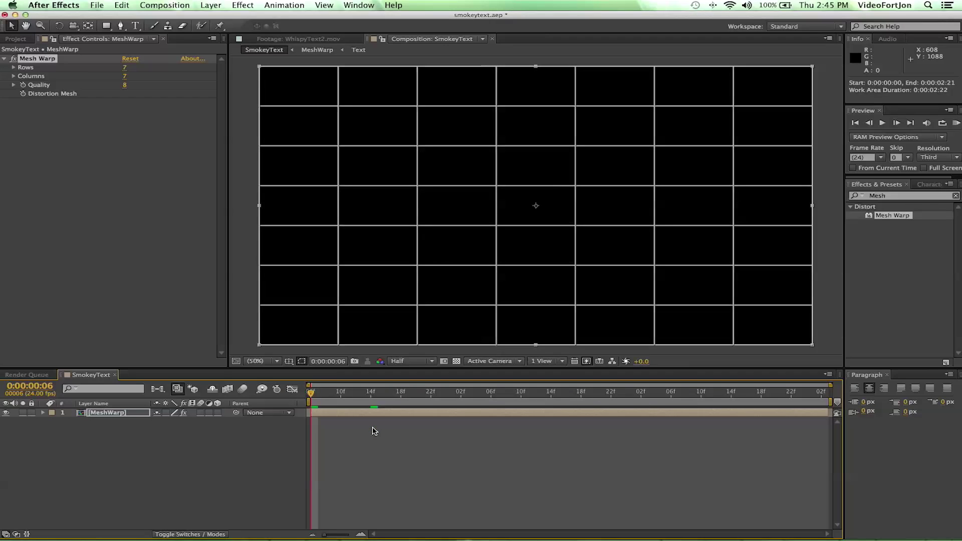
Step: At 0:00:00:13, set the Mesh Warp effect's rows to 5
left_click_drag(307, 394, 362, 400)
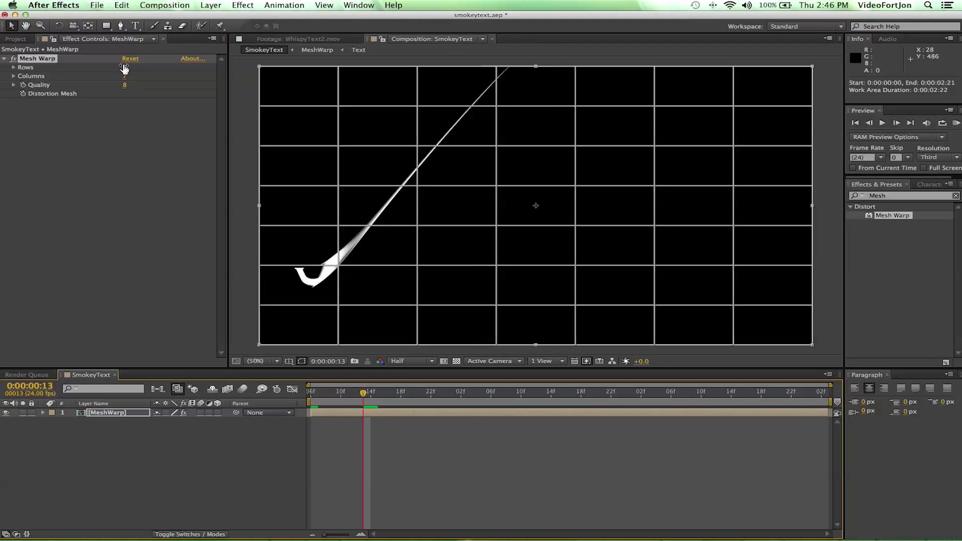
mouse_move(125, 73)
left_mouse_down()
mouse_move(141, 72)
mouse_move(125, 70)
left_mouse_up()
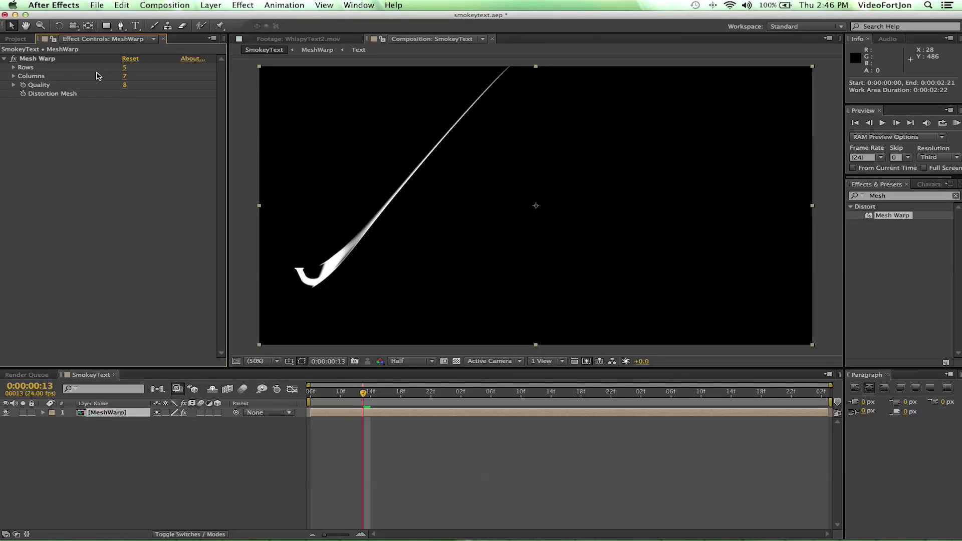
Step: At 0:00:00:13, show the Mesh Warp grid and move four mesh points along the smear to bend it into a wavy wisp
left_click(69, 61)
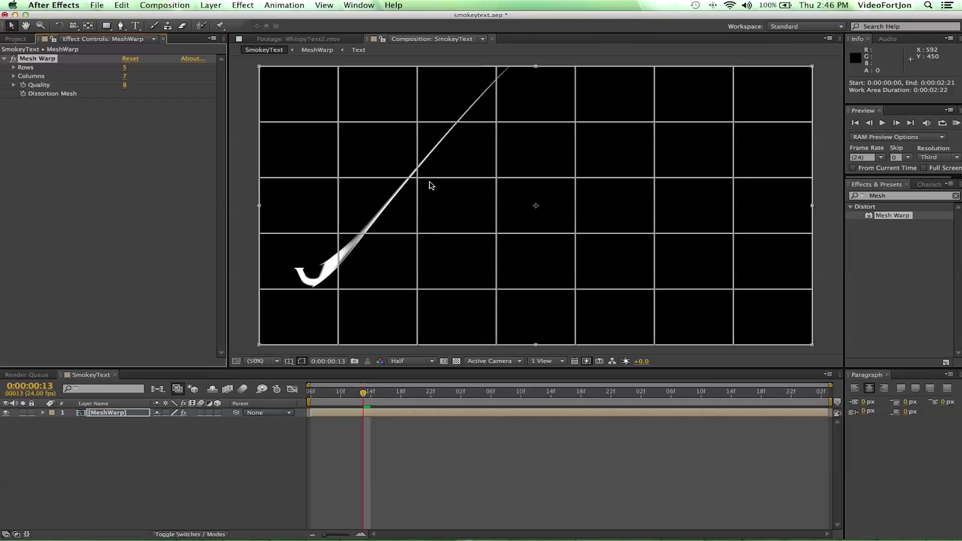
left_click_drag(417, 178, 458, 212)
left_click_drag(338, 235, 312, 211)
left_click_drag(497, 121, 561, 132)
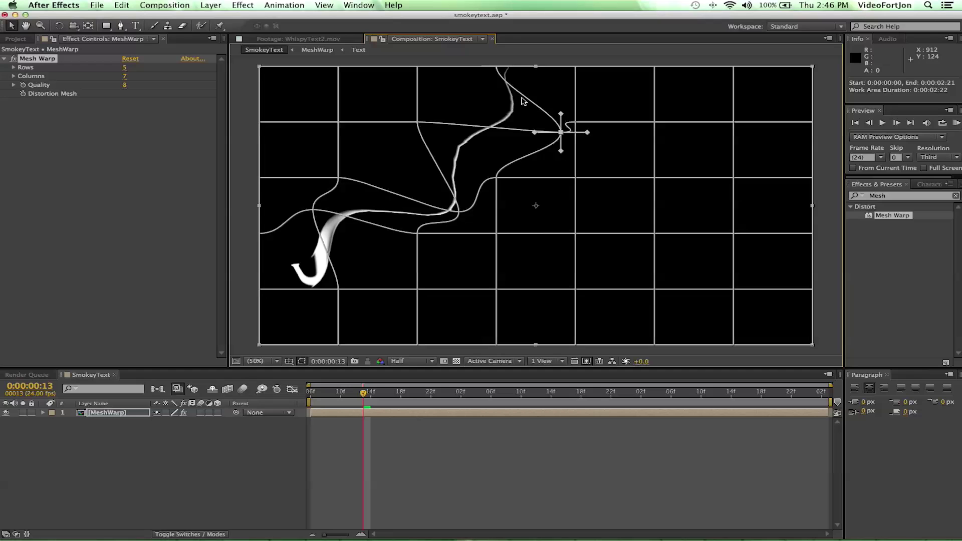
left_click_drag(498, 69, 471, 68)
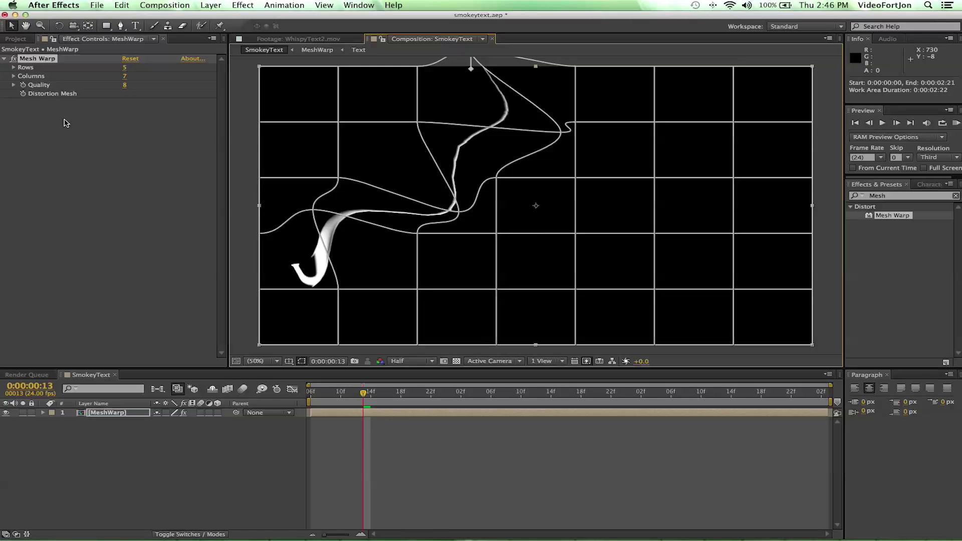
Step: Enable keyframing for the Distortion Mesh at 0:00:00:13 and expand the MeshWarp layer's properties in the timeline
left_click(23, 95)
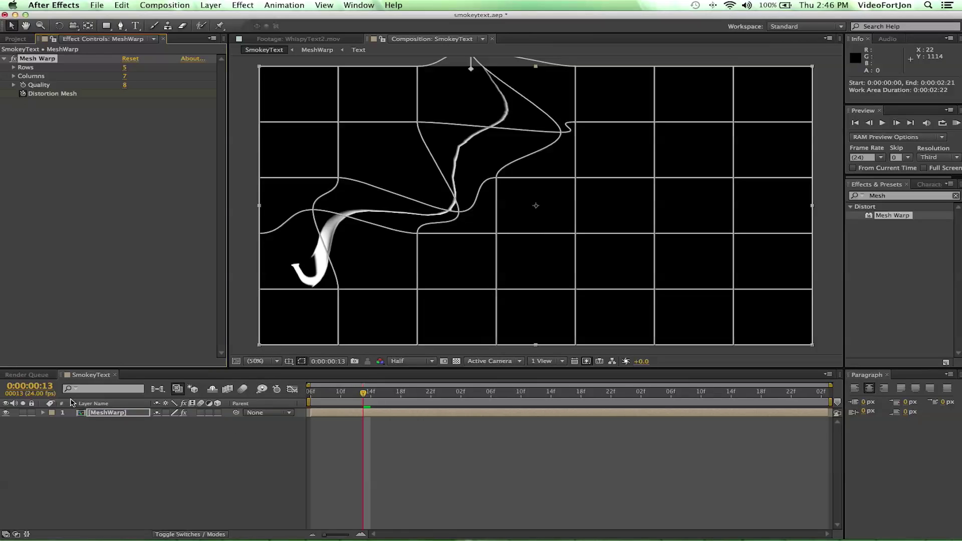
left_click(43, 413)
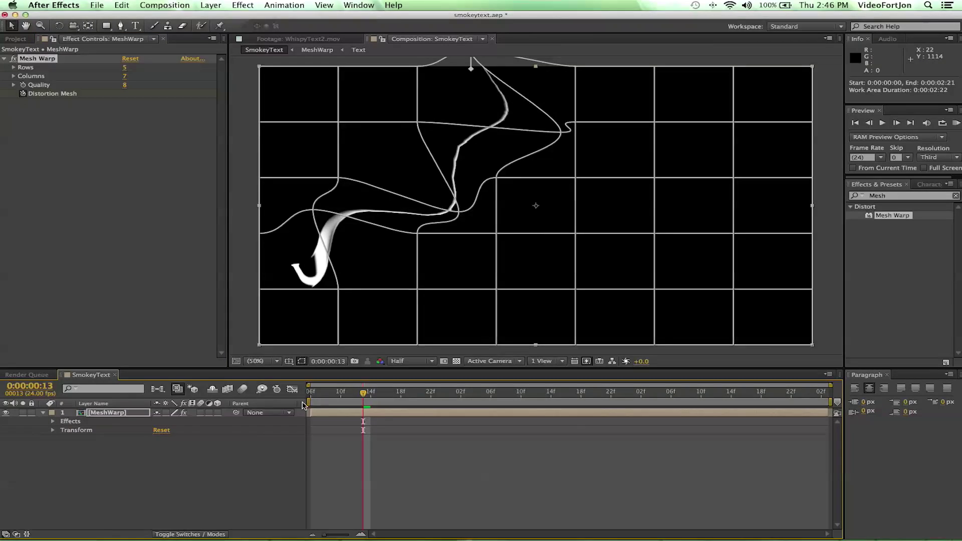
mouse_move(360, 395)
left_mouse_down()
mouse_move(288, 393)
mouse_move(356, 395)
left_mouse_up()
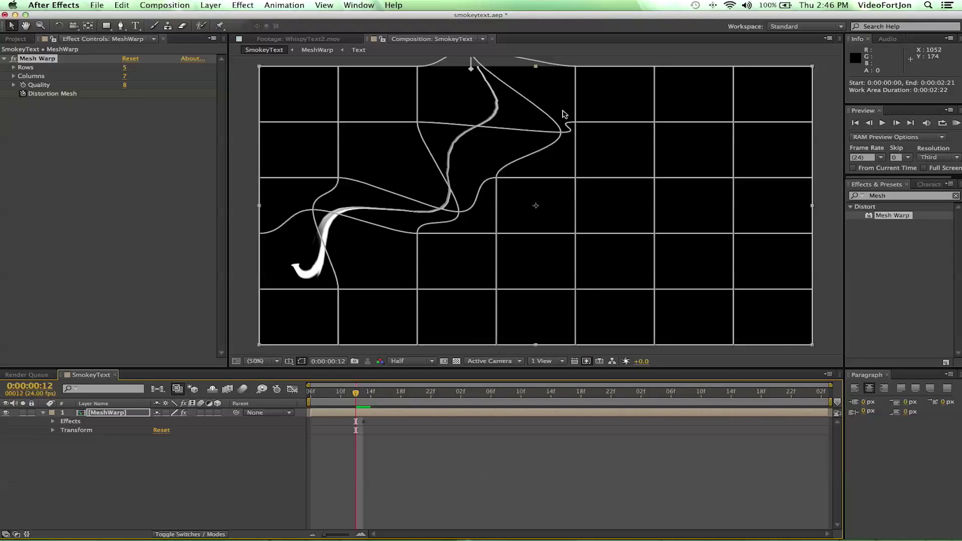
Step: At 0:00:00:20, reset the Mesh Warp effect and move mesh points alternately to either side of the smear to make it wavy
left_click_drag(356, 394, 411, 412)
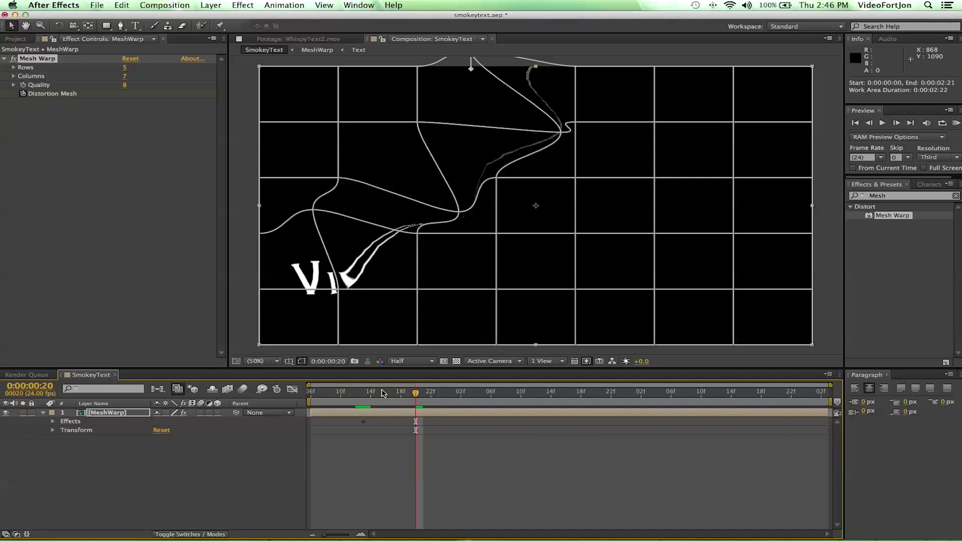
left_click(130, 59)
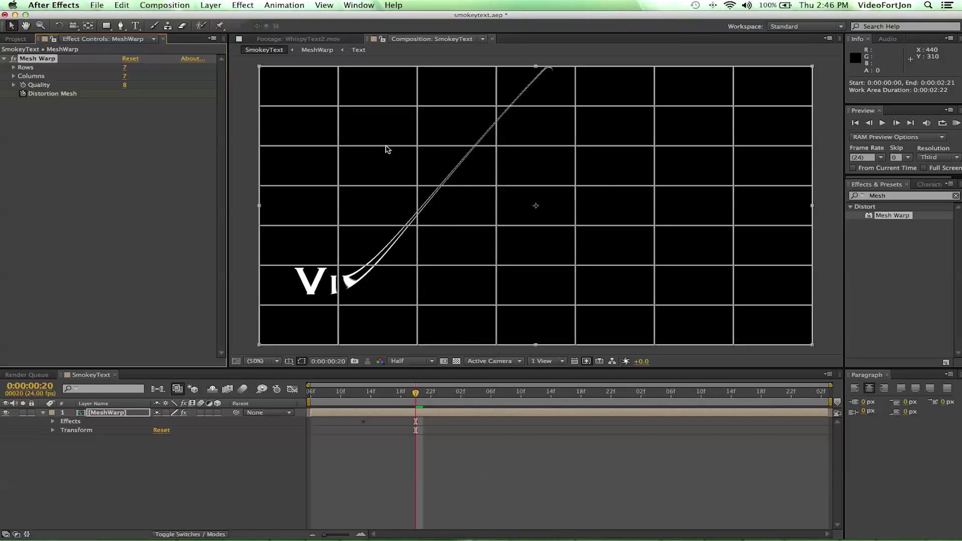
left_click_drag(418, 186, 376, 168)
left_click_drag(416, 226, 449, 242)
left_click_drag(497, 146, 546, 165)
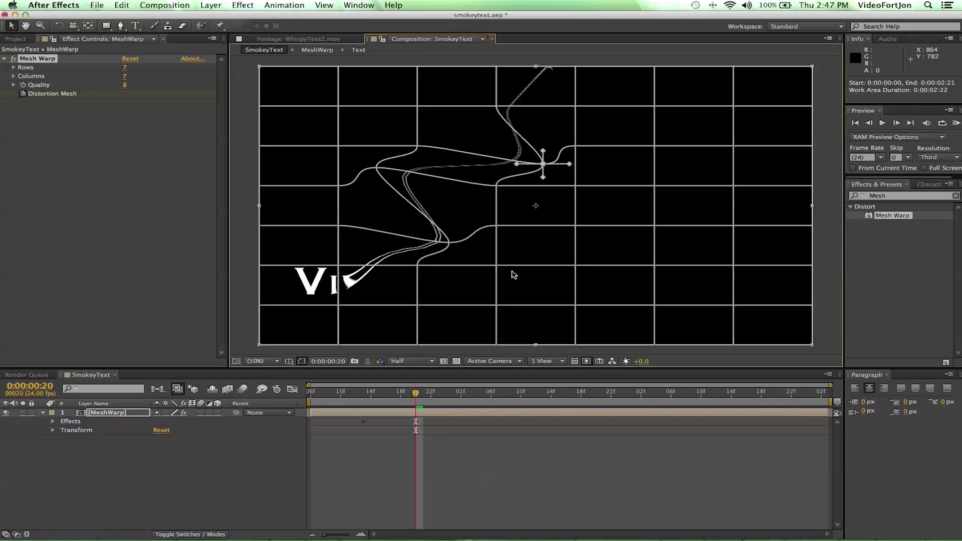
left_click(419, 269)
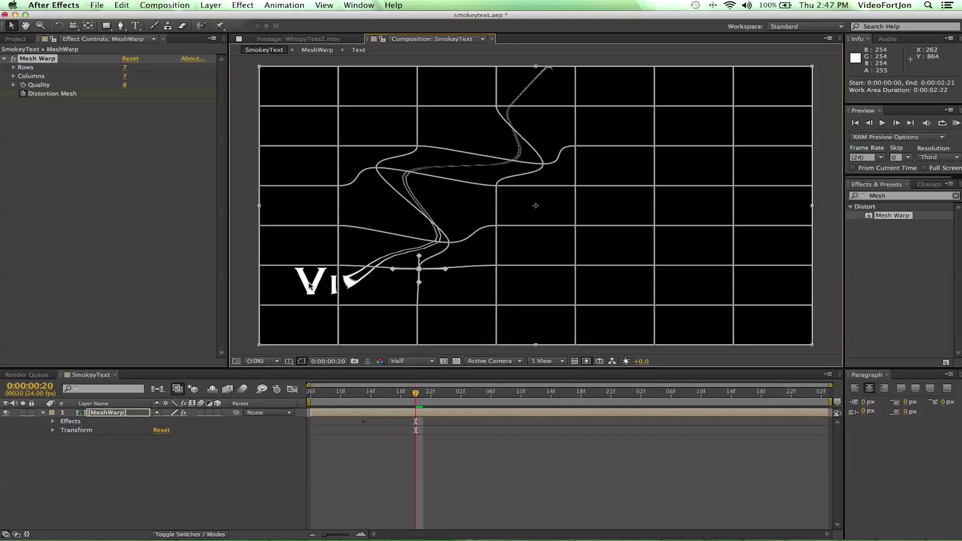
Step: Undo a trial pull on the mesh point beside the letters and shift the top-edge mesh point near the smear's tip
left_click(348, 283)
left_click(339, 264)
left_click_drag(339, 267, 380, 261)
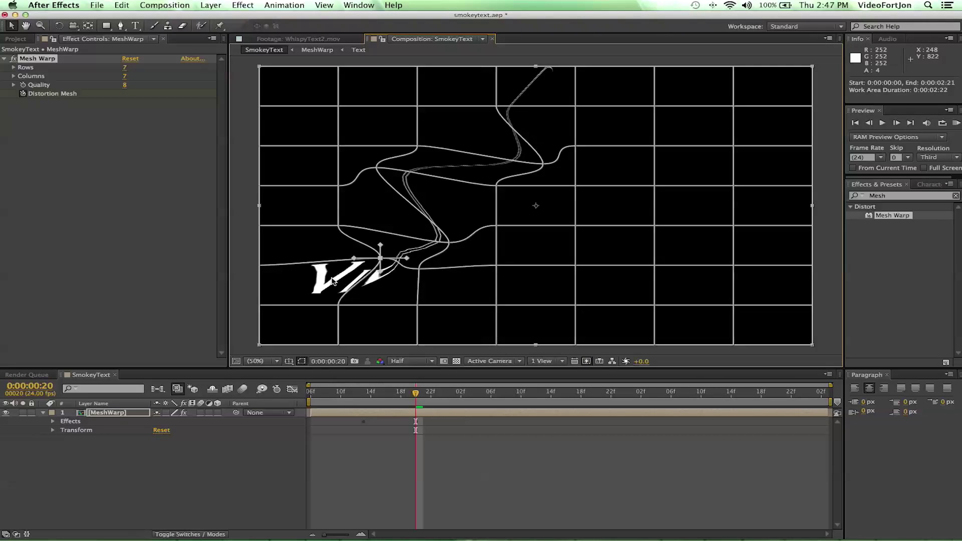
key("super+z")
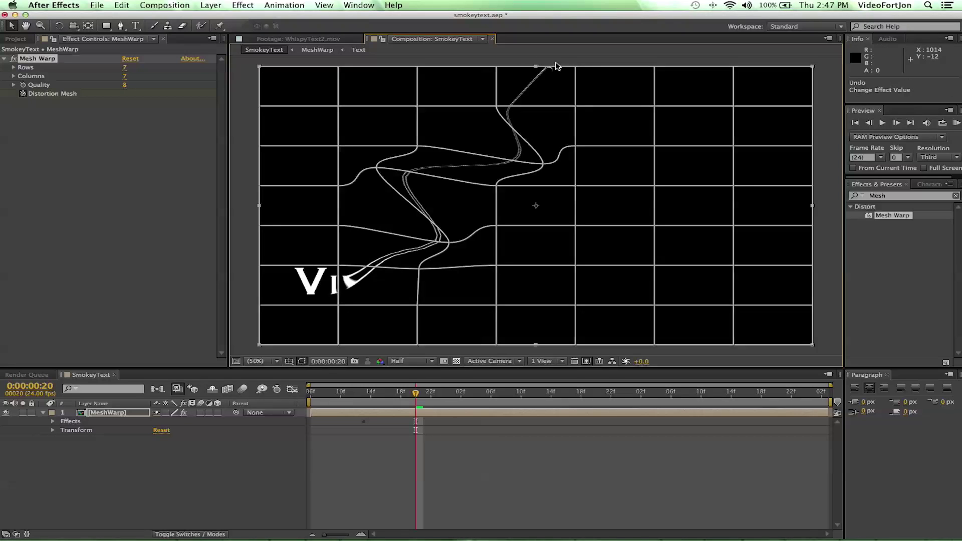
left_click_drag(576, 67, 605, 69)
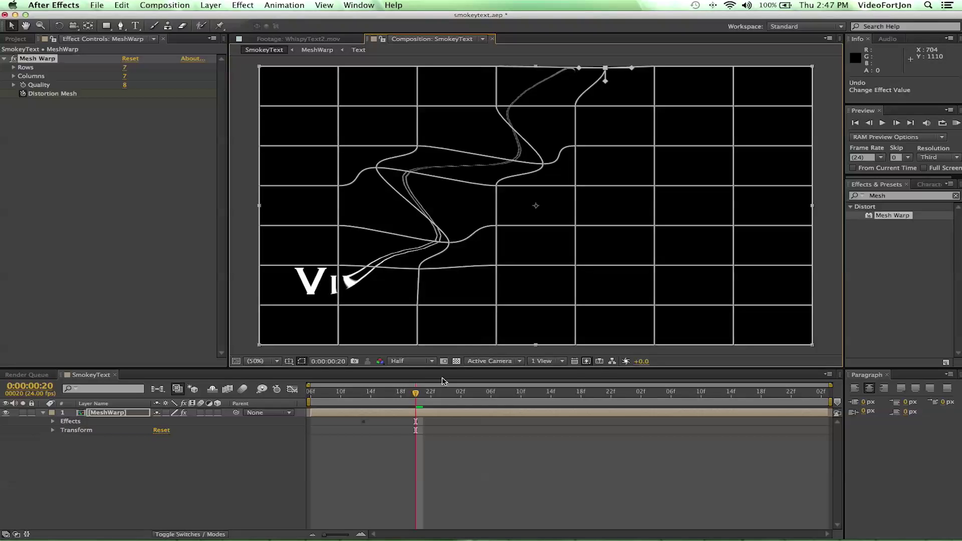
Step: At 0:00:01:04, reset the Mesh Warp effect and bend the smear above "Vide" into a winding wisp by moving mesh points along it
left_click_drag(416, 394, 476, 407)
left_click(131, 59)
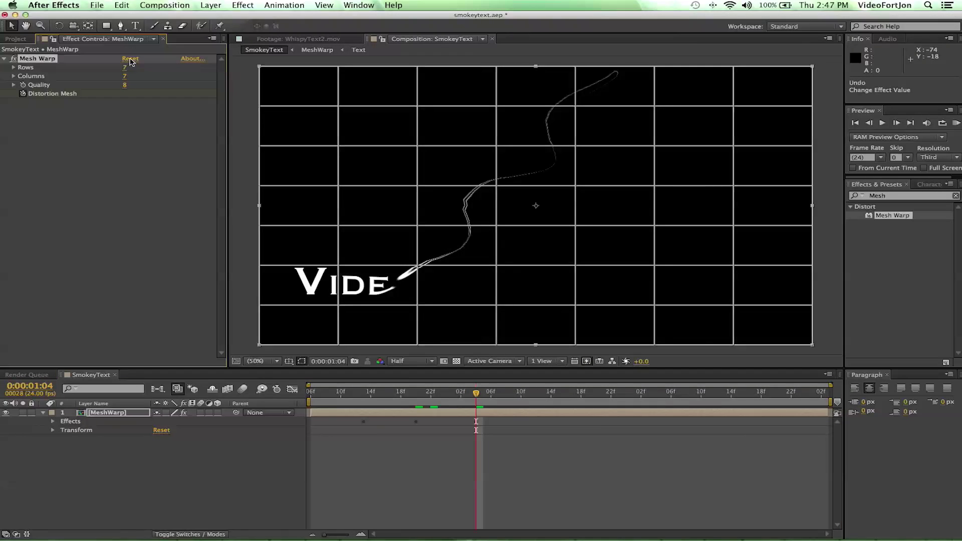
left_click_drag(497, 187, 533, 211)
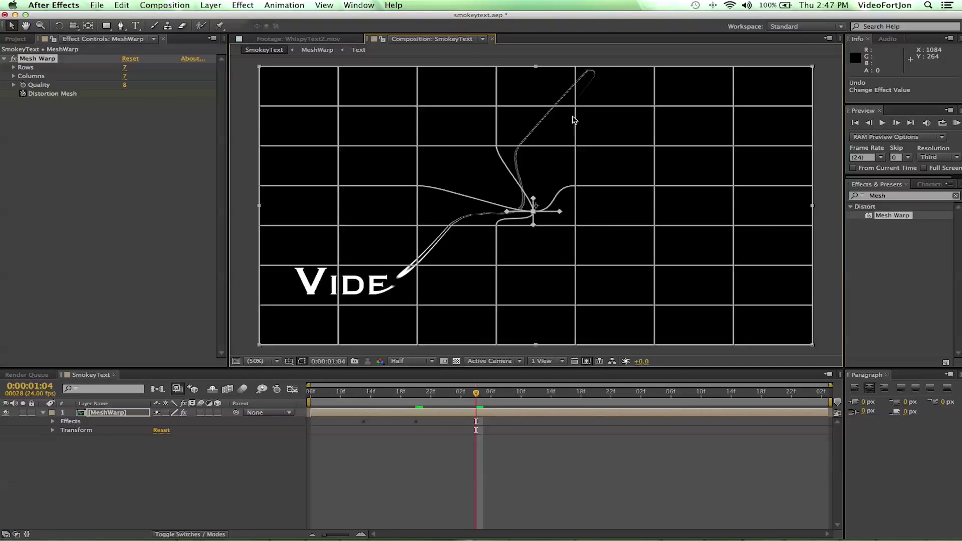
left_click_drag(579, 106, 609, 126)
key("super+z")
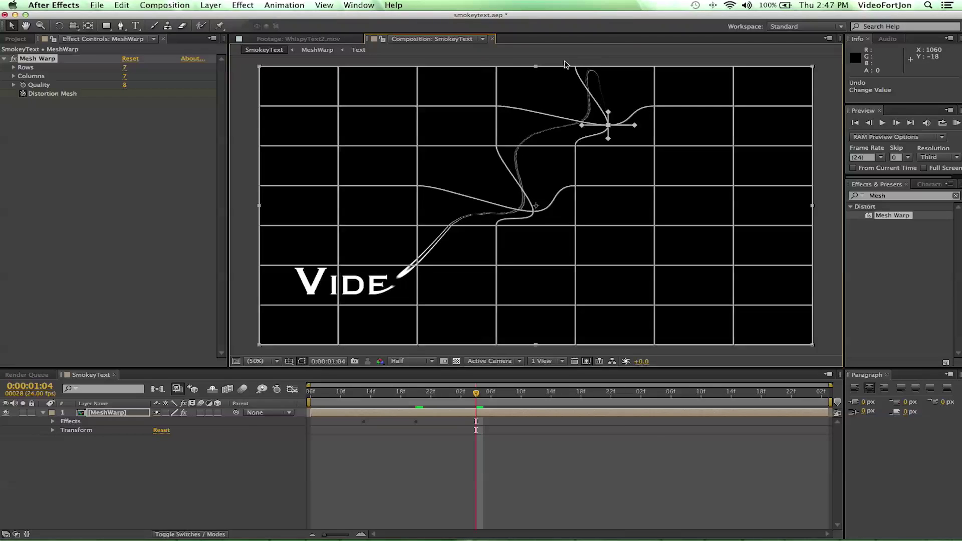
left_click_drag(576, 67, 556, 60)
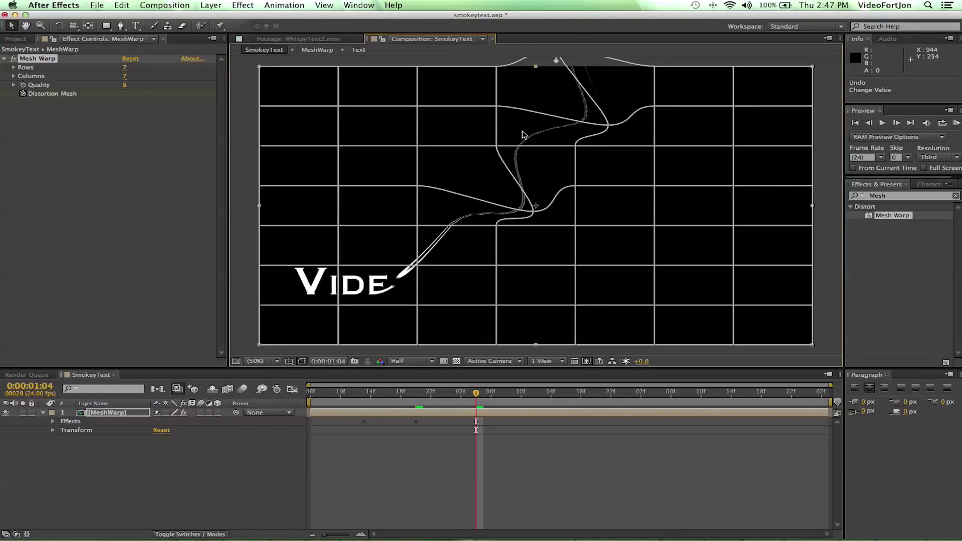
left_click_drag(500, 153, 487, 150)
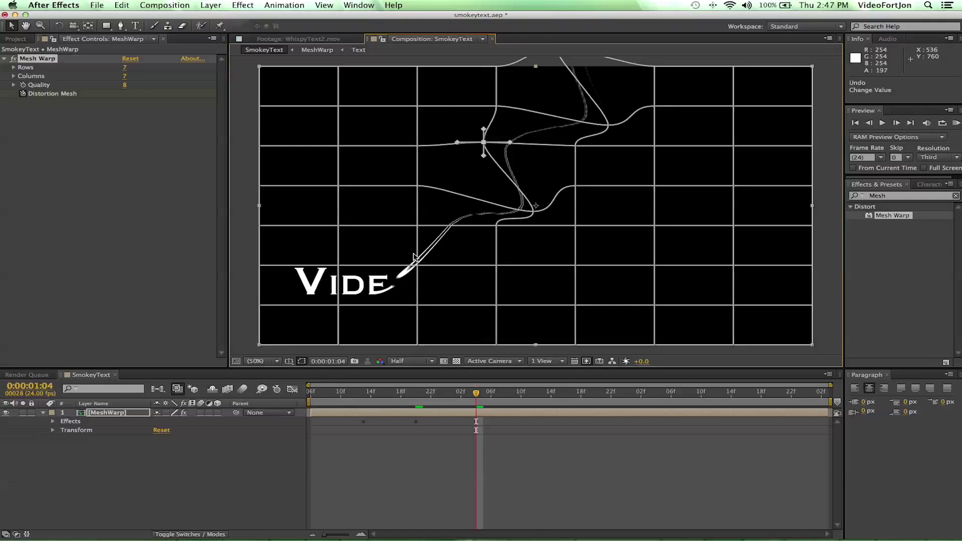
left_click_drag(417, 225, 376, 201)
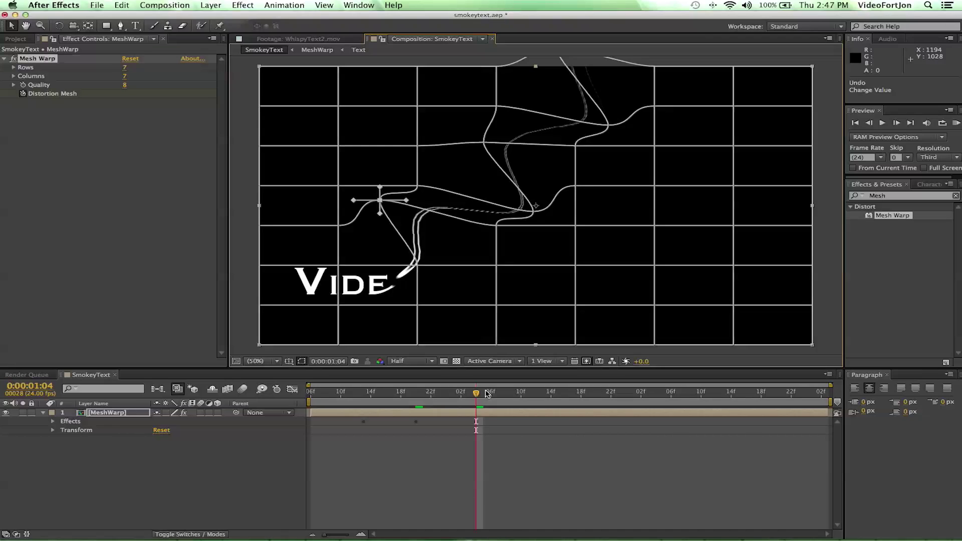
Step: Return to the start of the SmokeyText composition and preview the warped text reveal
left_click_drag(476, 393, 532, 393)
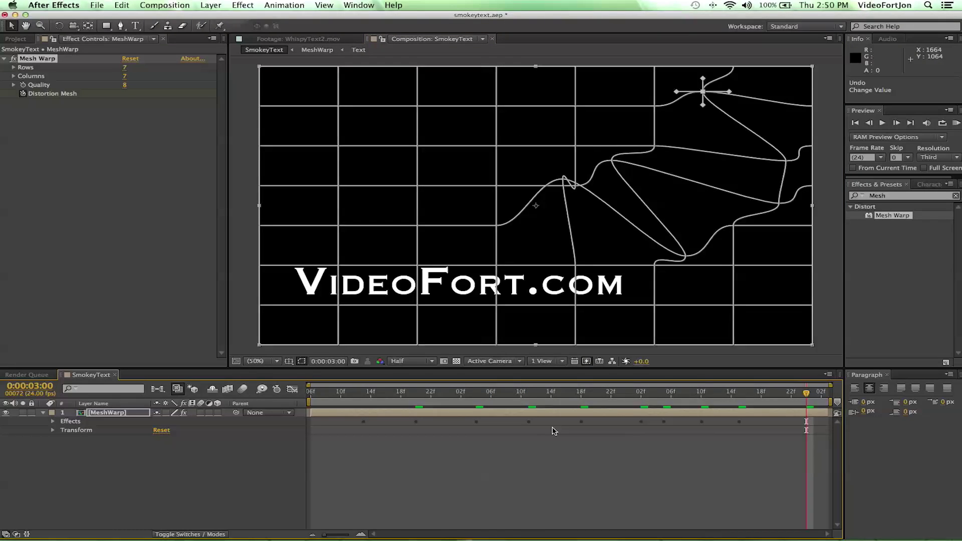
left_click_drag(807, 394, 315, 400)
left_click(190, 468)
key("space")
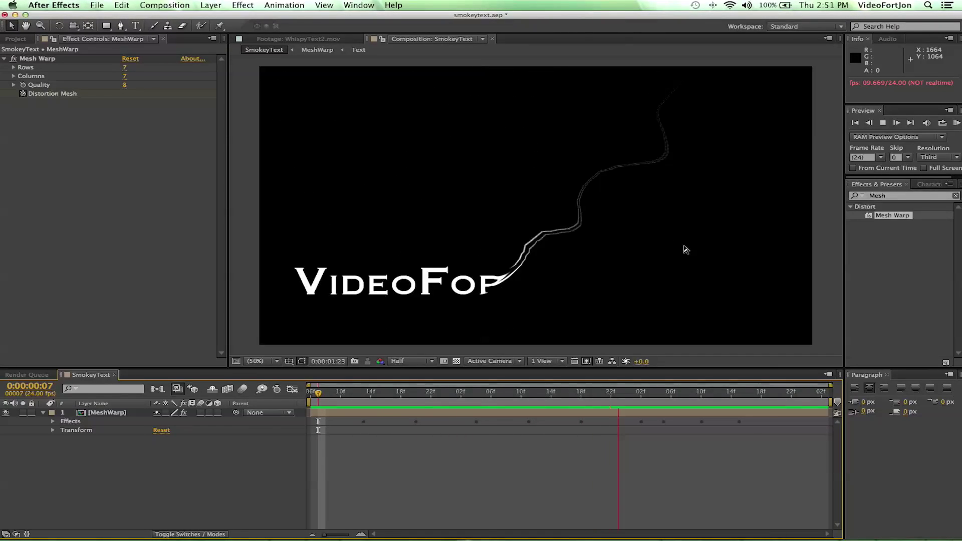
left_click(80, 376)
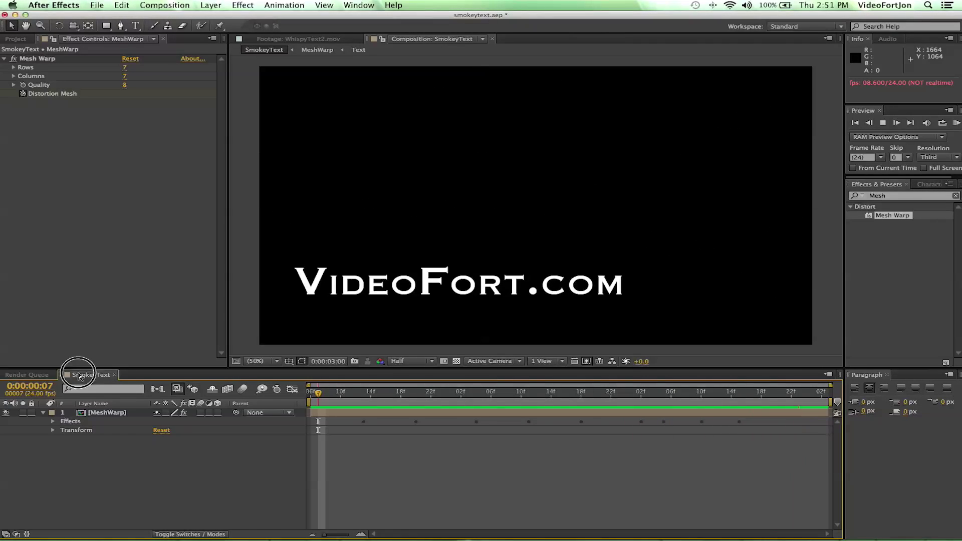
Step: Open the nested MeshWarp composition, inspect its Smear layer, and open the Text composition to select the VideoFort.com layer
double_click(96, 414)
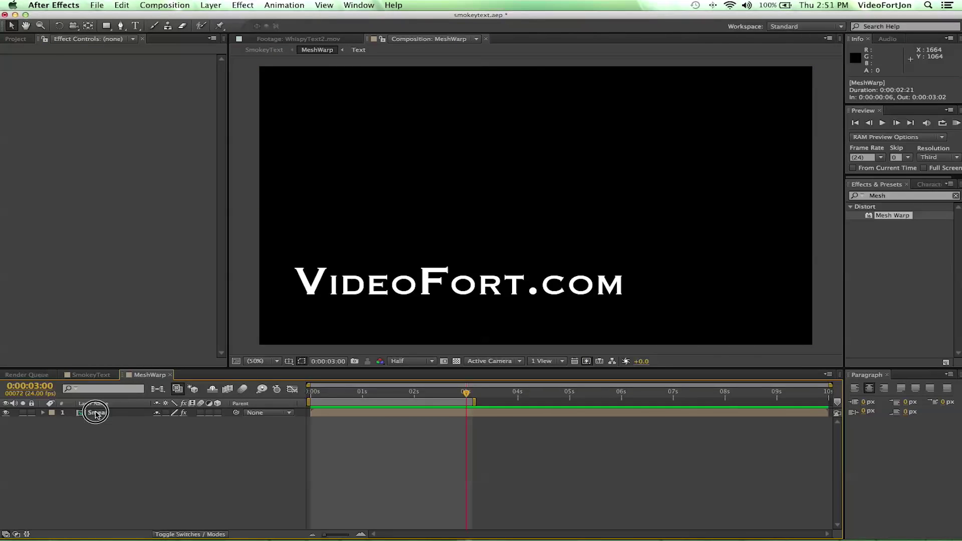
left_click(96, 413)
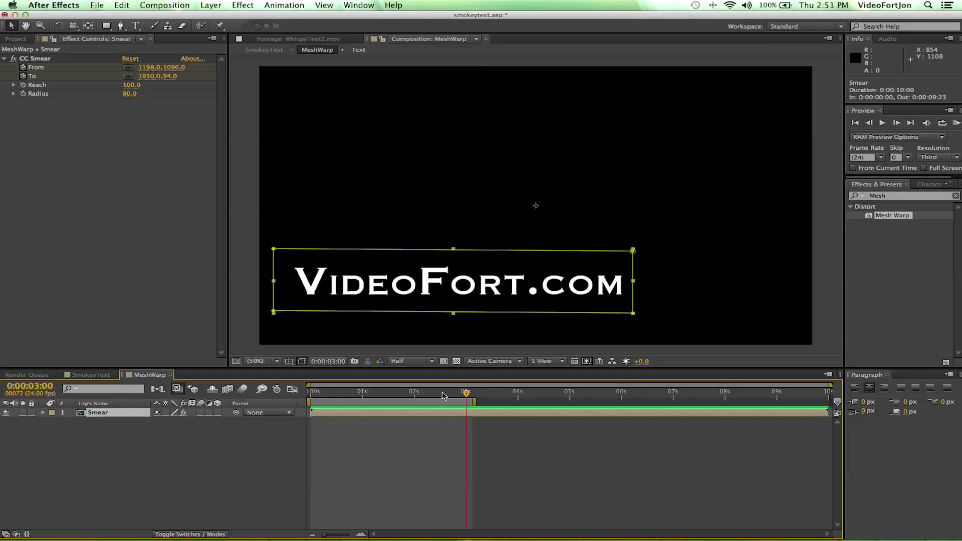
double_click(84, 414)
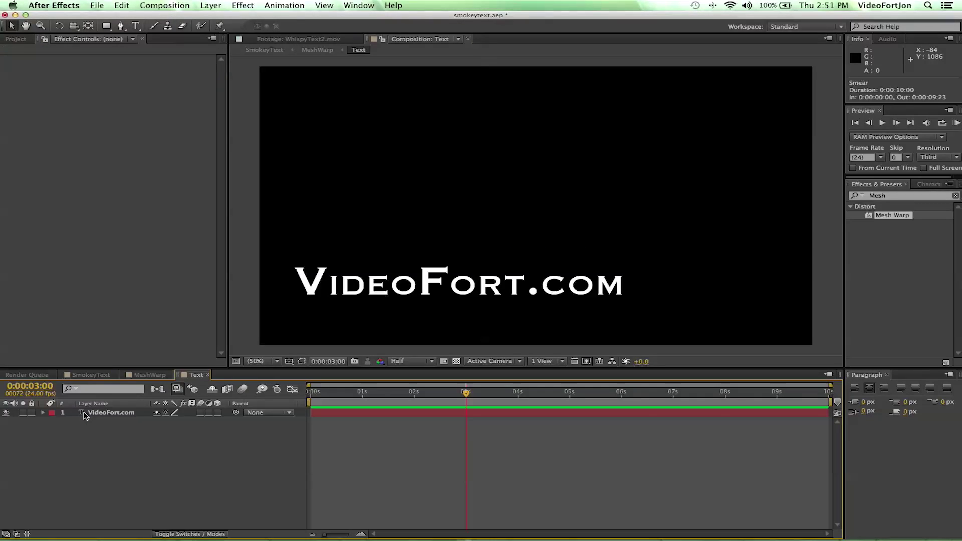
left_click(88, 413)
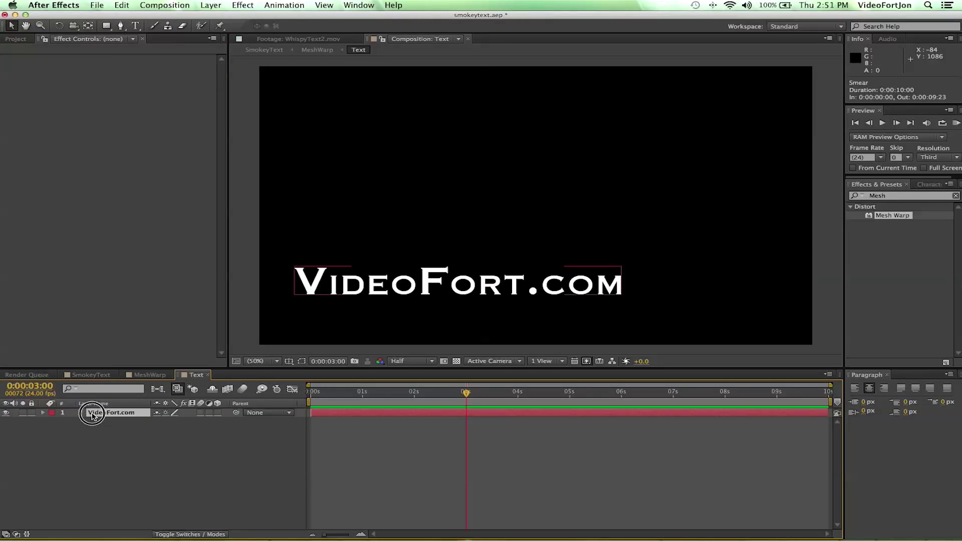
Step: Replace the VideoFort.com text with "Create" in the Text composition
double_click(381, 285)
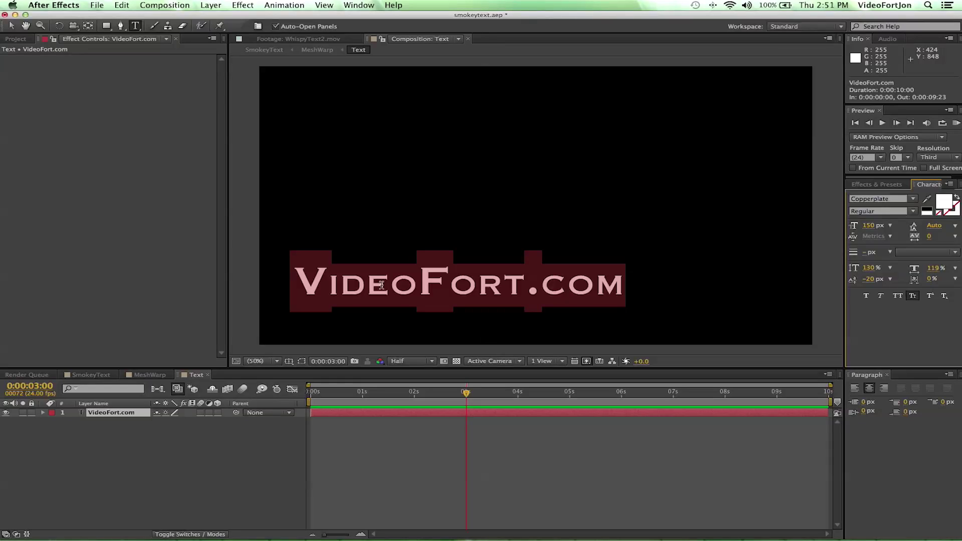
type("REA")
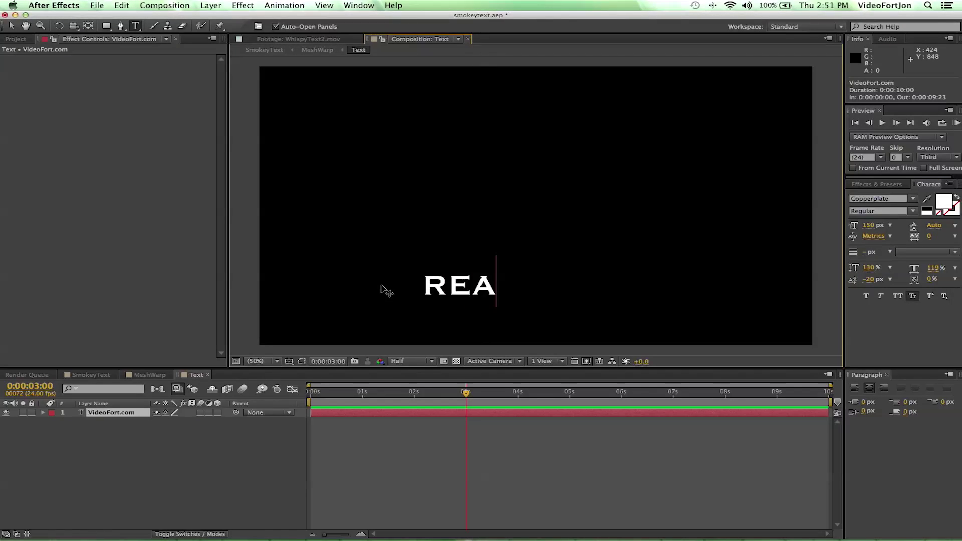
key("BackSpace")
key("BackSpace")
type("Cre")
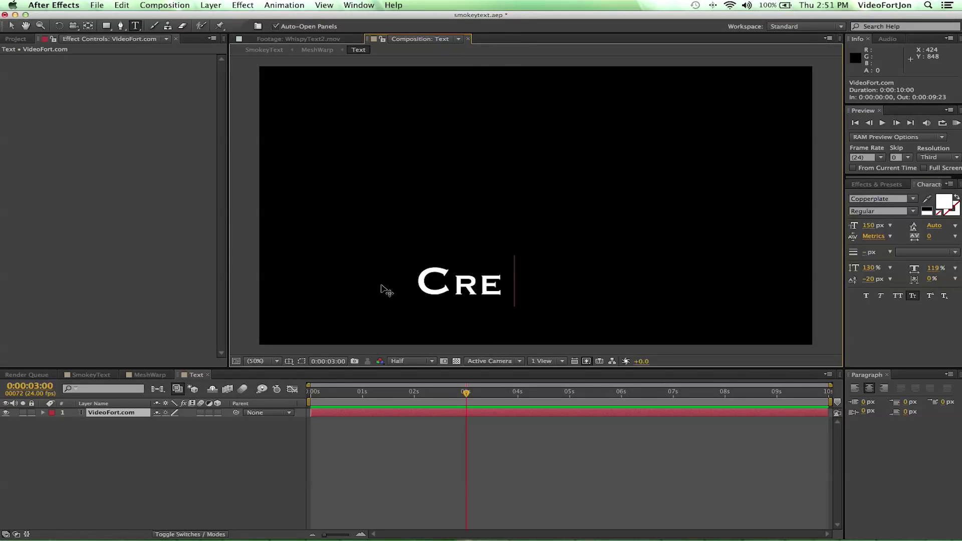
type("ate")
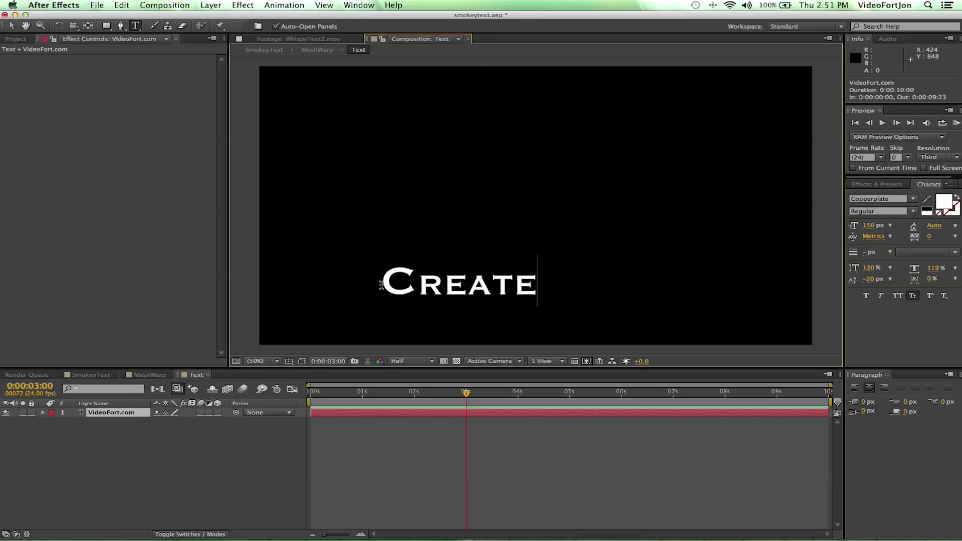
Step: Return to the SmokeyText composition, go to 0:00:00:06, and collapse and select the MeshWarp layer
left_click(95, 376)
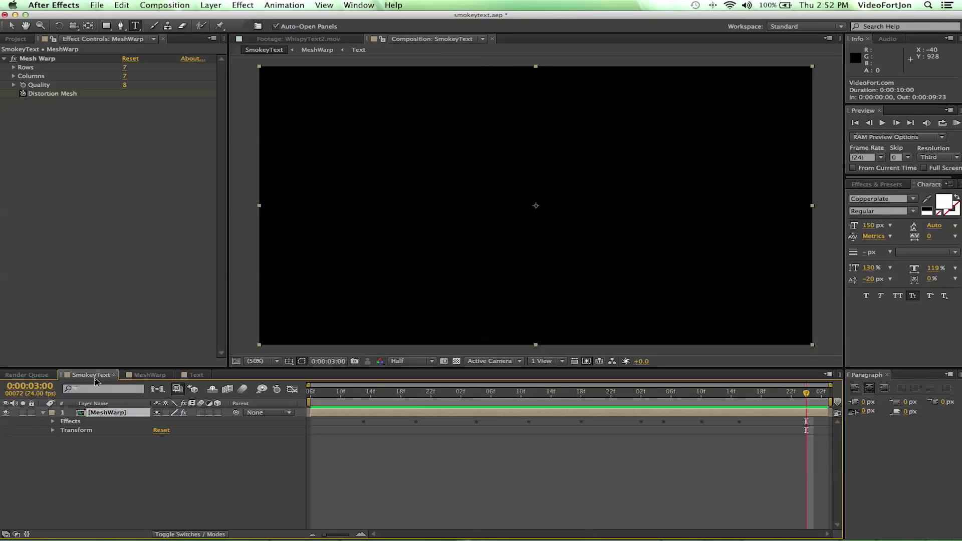
left_click_drag(315, 386, 350, 414)
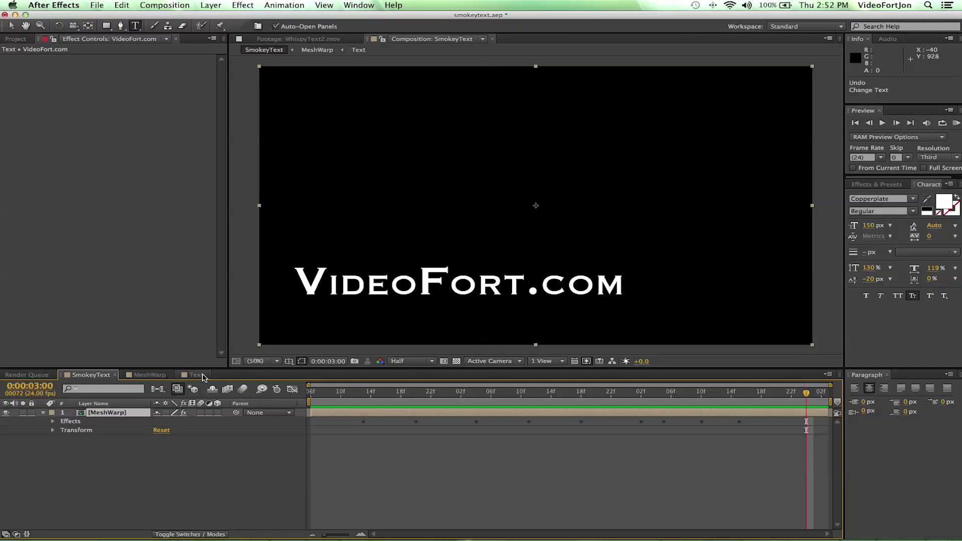
left_click_drag(390, 393, 300, 401)
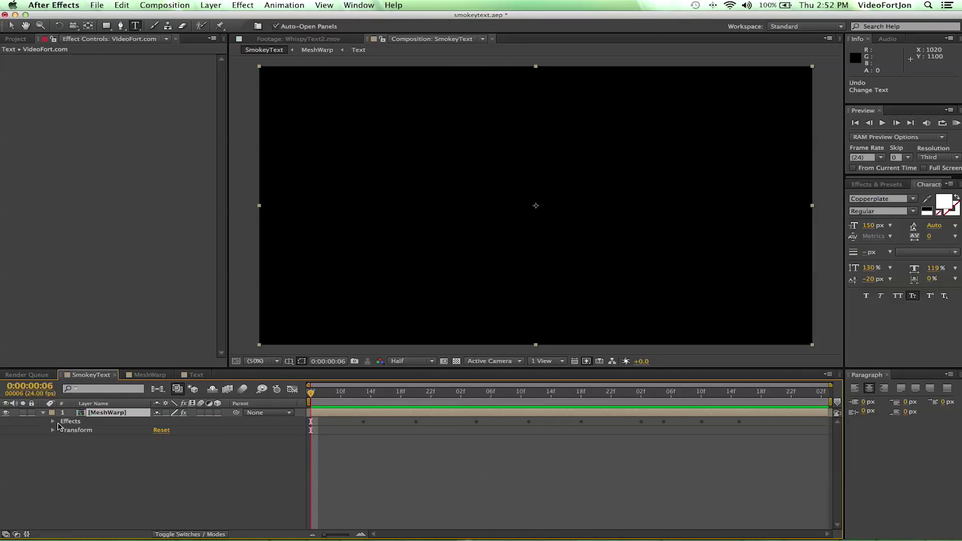
left_click(43, 413)
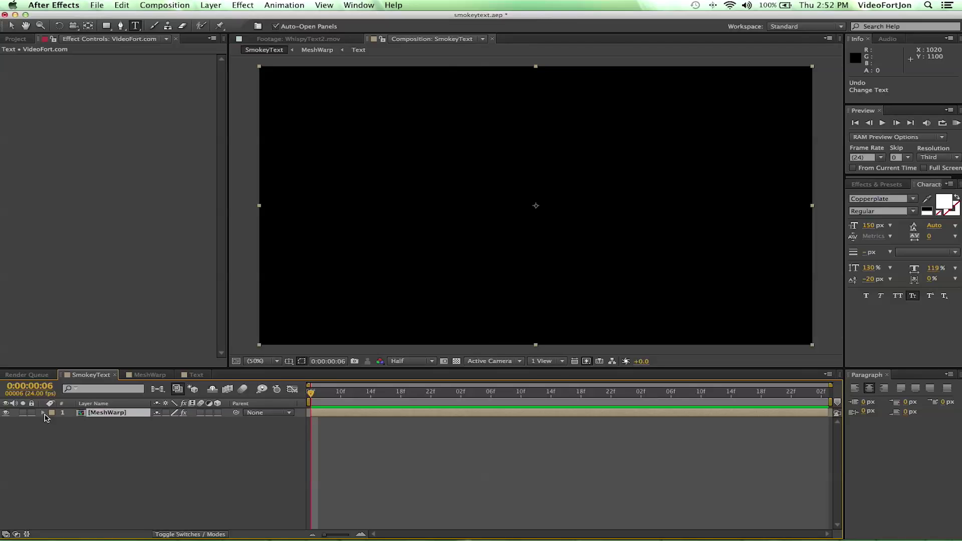
left_click(95, 415)
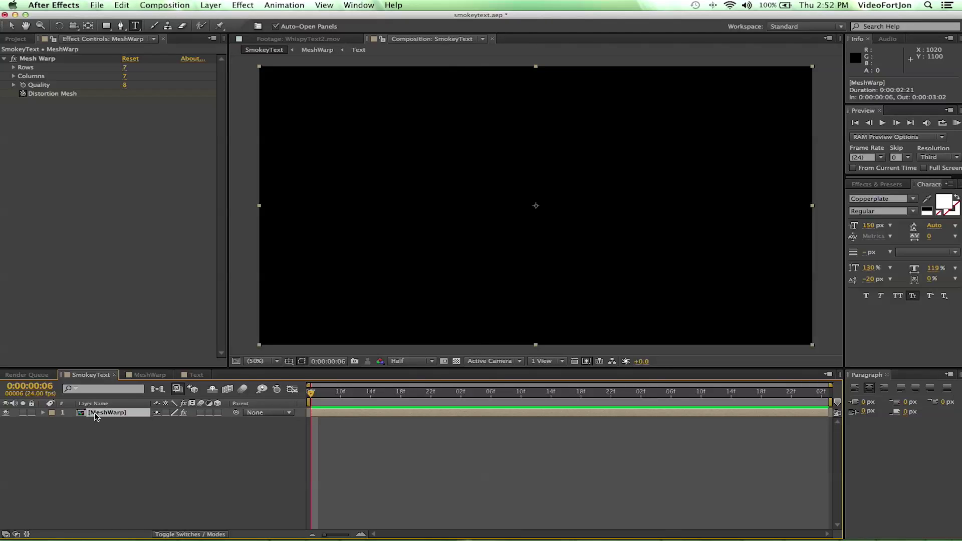
Step: Pre-compose the MeshWarp layer into a new composition named ForcedBlur, moving all attributes into it
right_click(96, 417)
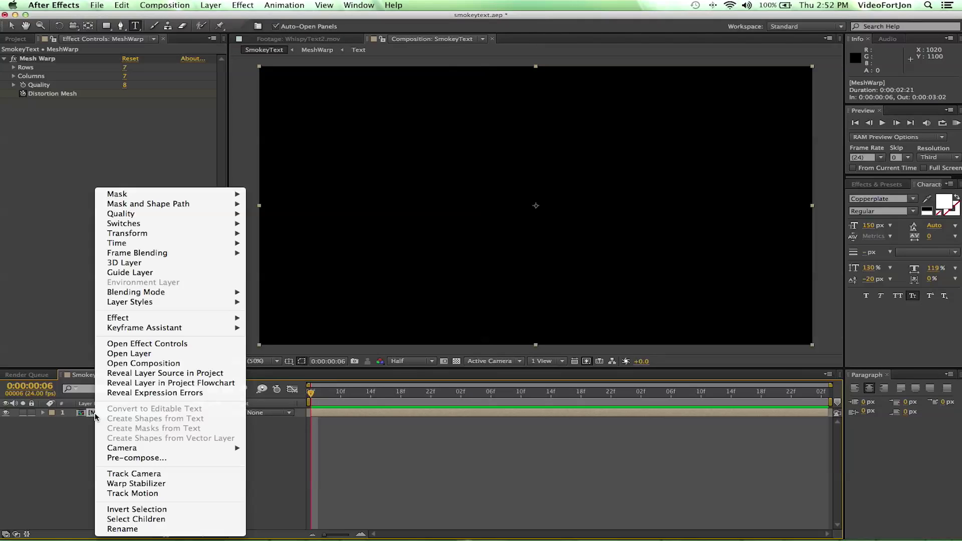
left_click(126, 458)
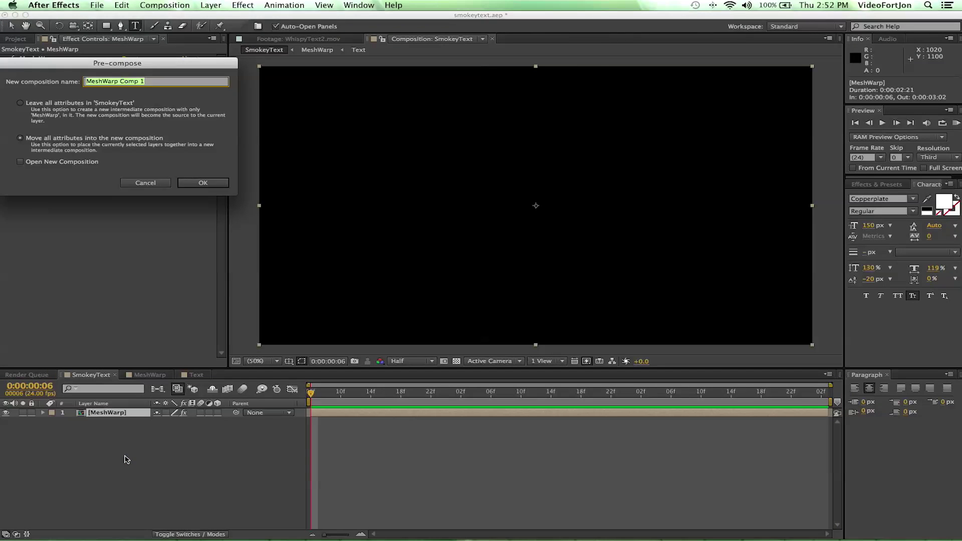
left_click_drag(114, 65, 346, 59)
type("ForcedBlur")
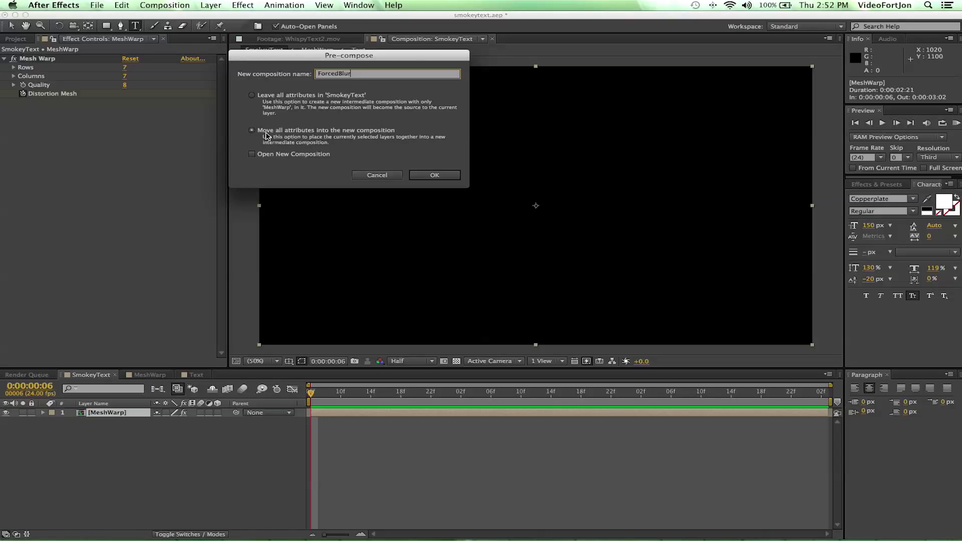
left_click(432, 175)
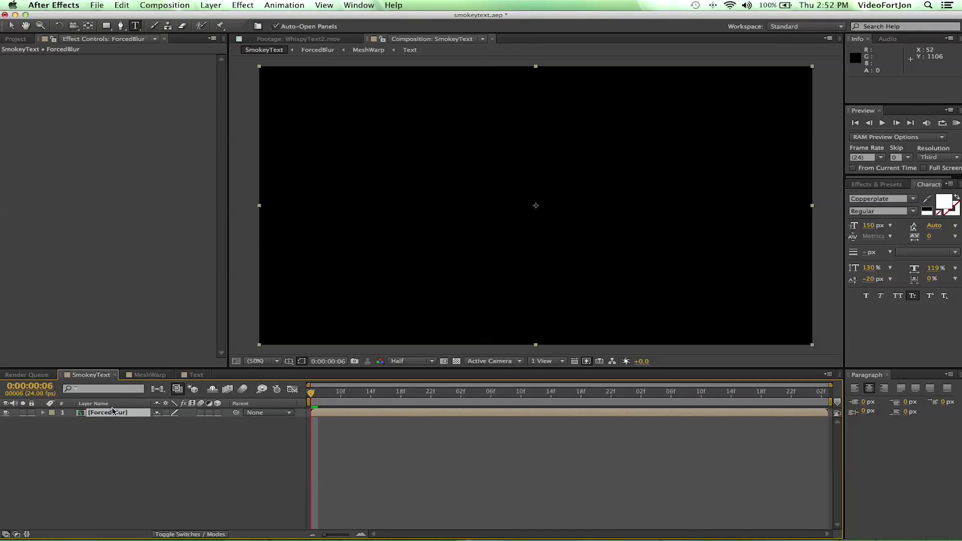
Step: Find the CC Force Motion Blur effect and apply it to the ForcedBlur layer
left_click(876, 188)
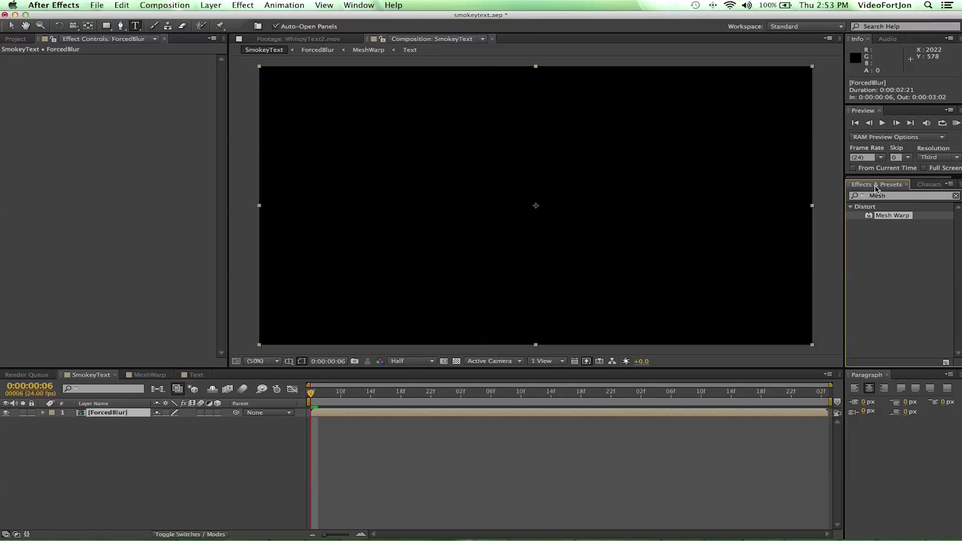
left_click(885, 197)
type("forced")
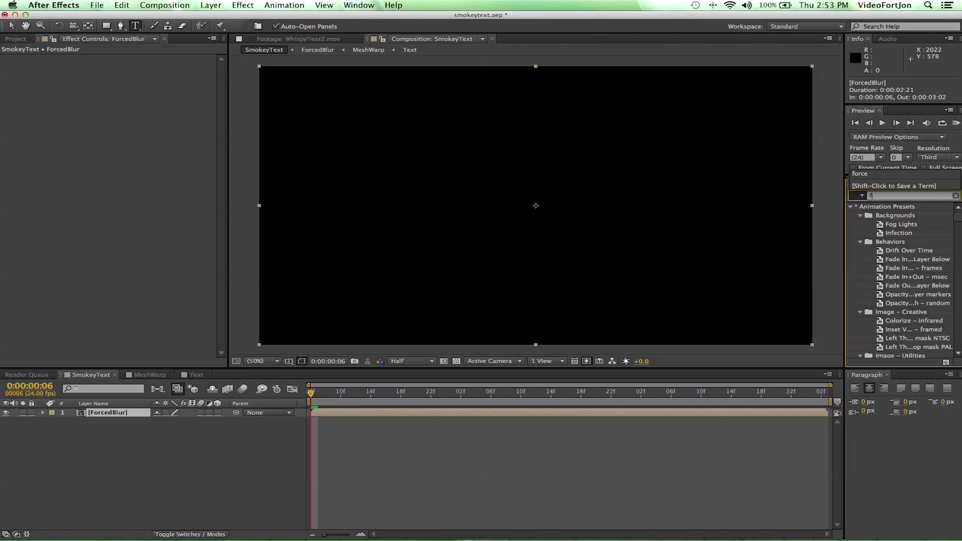
key("BackSpace")
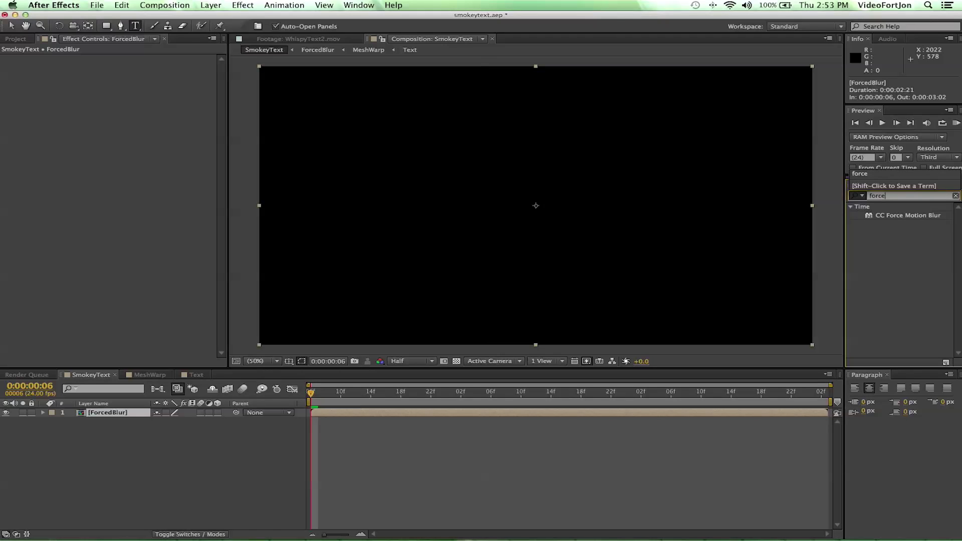
left_click(890, 245)
left_click(882, 220)
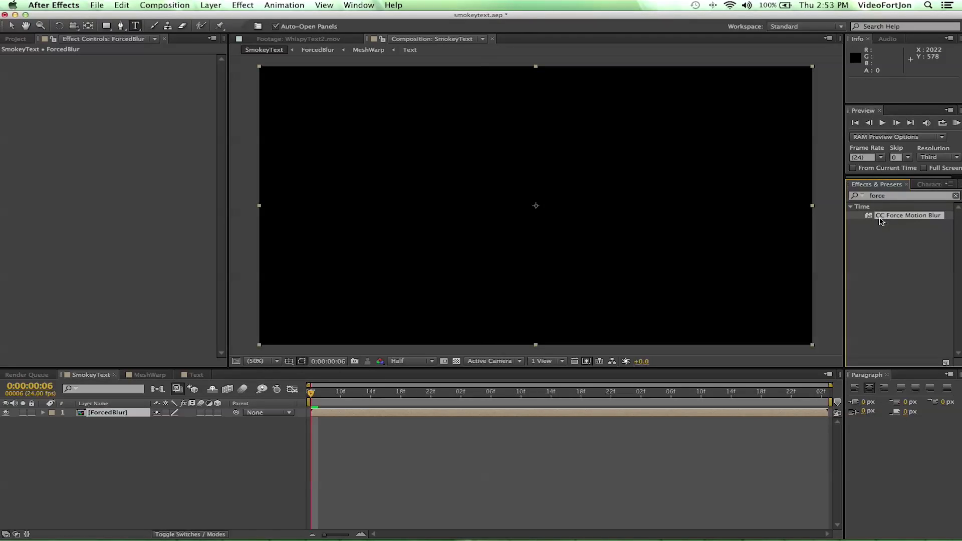
left_click_drag(883, 222, 543, 210)
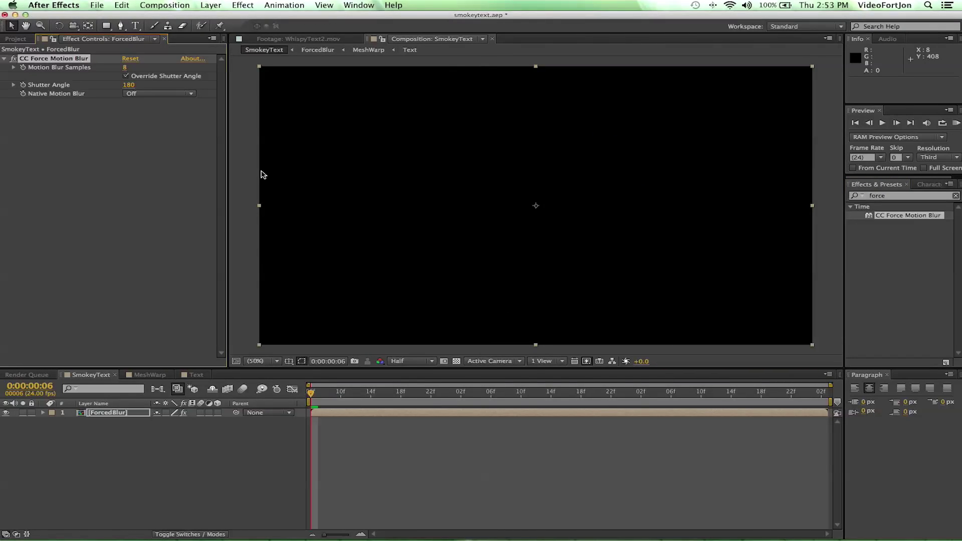
Step: Go to 0:00:00:10 and set the CC Force Motion Blur shutter angle to 3600
left_click(324, 392)
left_click_drag(323, 392, 341, 398)
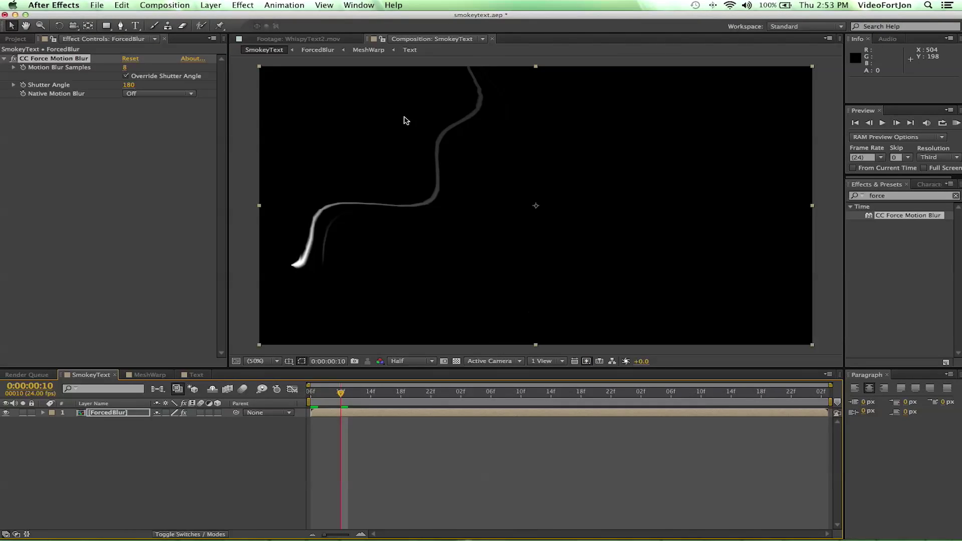
left_click(131, 87)
left_click(126, 69)
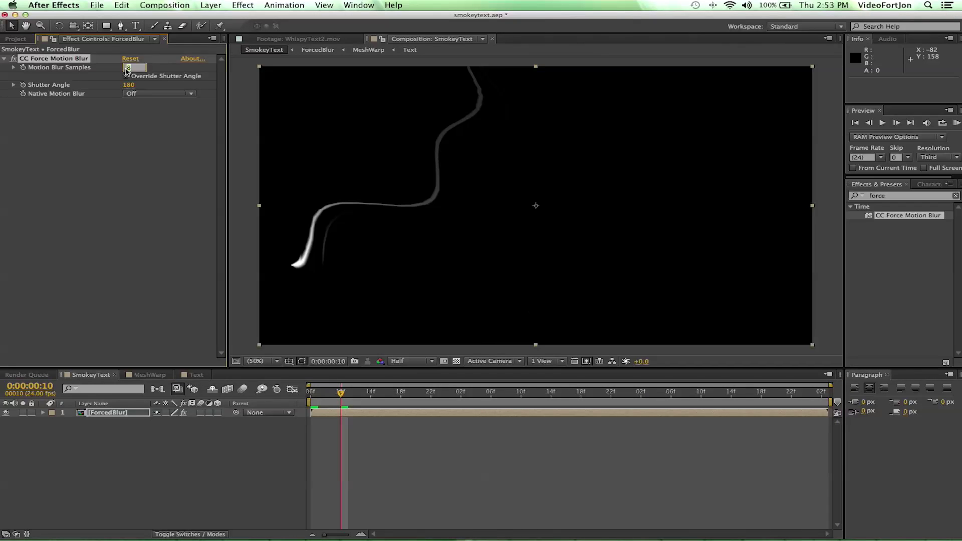
left_click(109, 67)
left_click(126, 75)
left_click(130, 86)
type("3600")
key("Return")
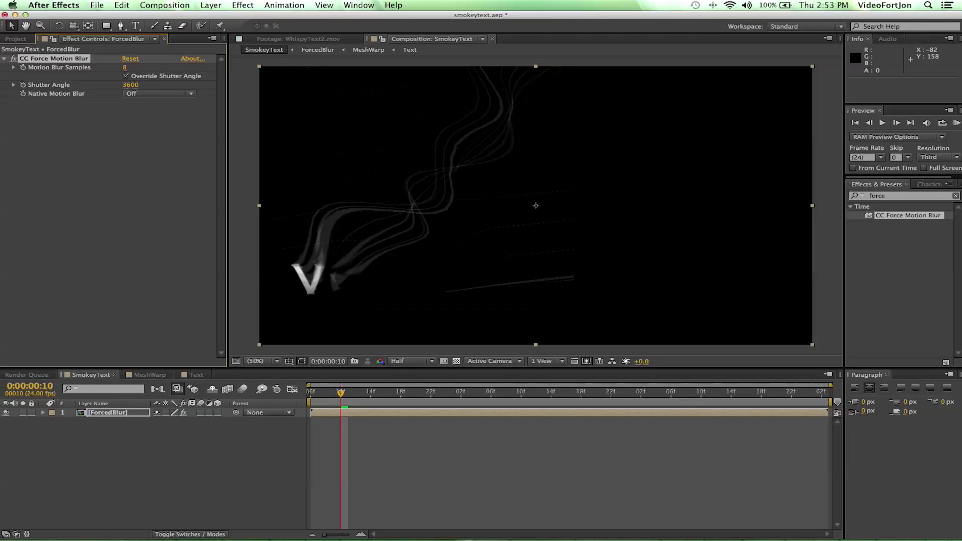
Step: Try a shutter angle of 99999, and compare the result with Override Shutter Angle turned off and back on
left_click(127, 86)
type("99999")
key("Return")
left_click(126, 77)
left_click(126, 77)
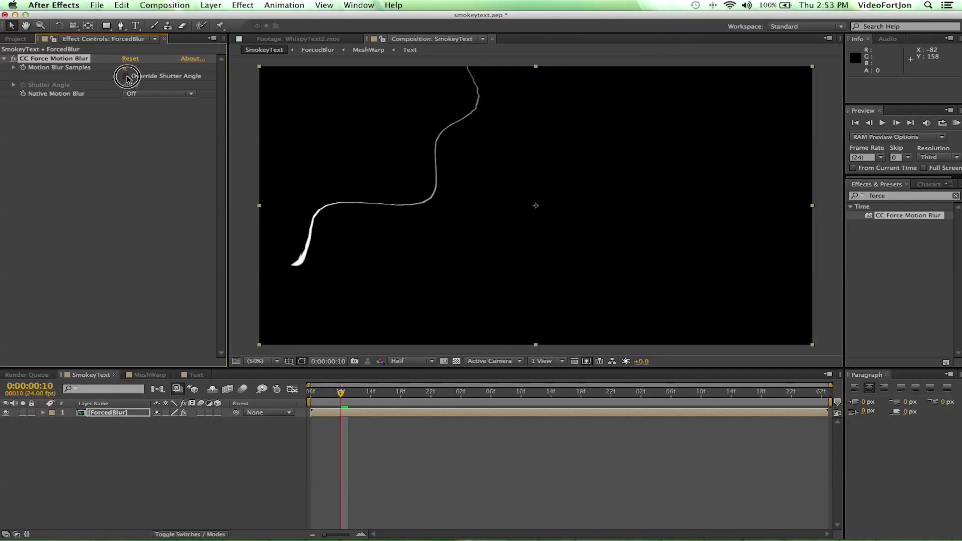
Step: Set Motion Blur Samples to 5 and, at 0:00:00:16, switch Native Motion Blur to On
left_click(124, 67)
left_click_drag(124, 68, 120, 68)
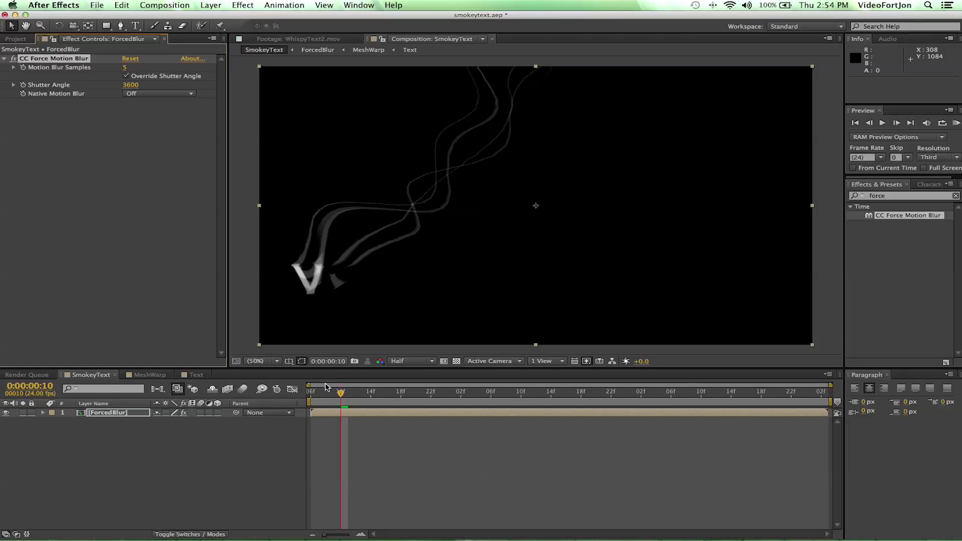
left_click(336, 394)
left_click_drag(339, 395, 398, 402)
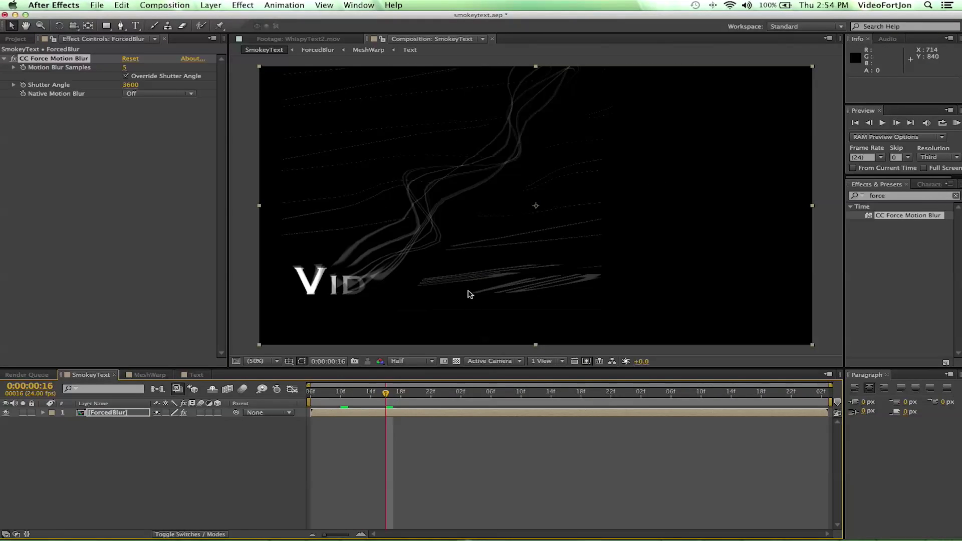
left_click(134, 95)
left_click(138, 105)
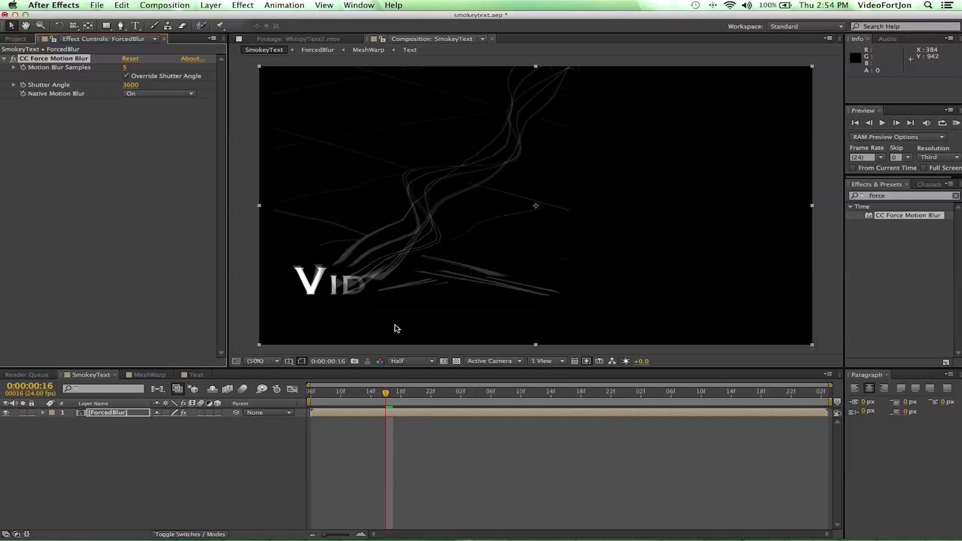
Step: Check the motion-blurred text reveal at several times through the SmokeyText composition, up to 0:00:02:21
left_click(408, 395)
left_click(454, 397)
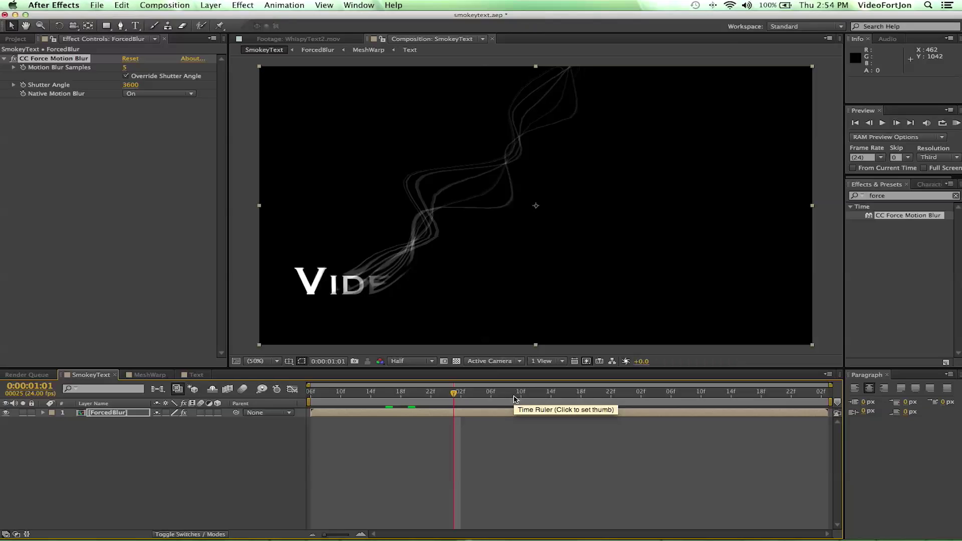
left_click(514, 396)
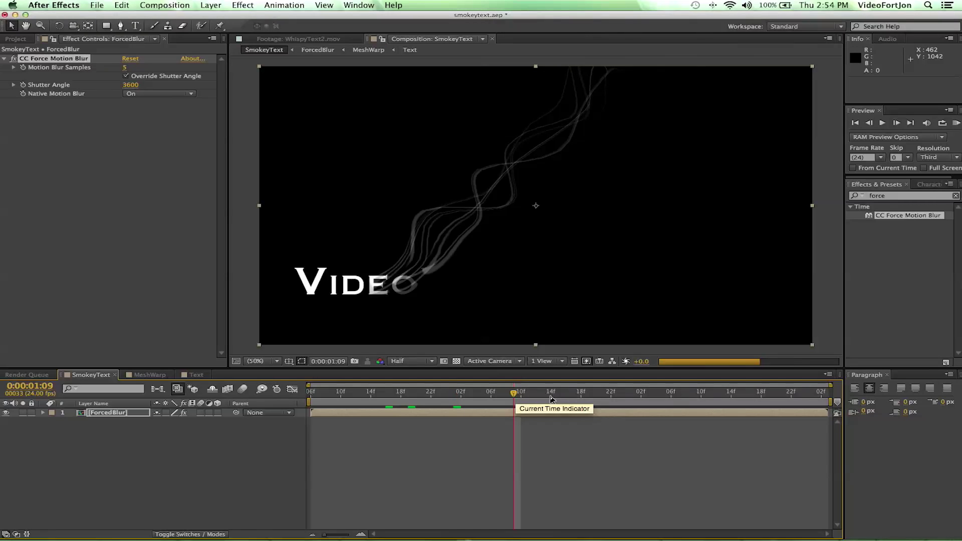
left_click(564, 397)
left_click(596, 394)
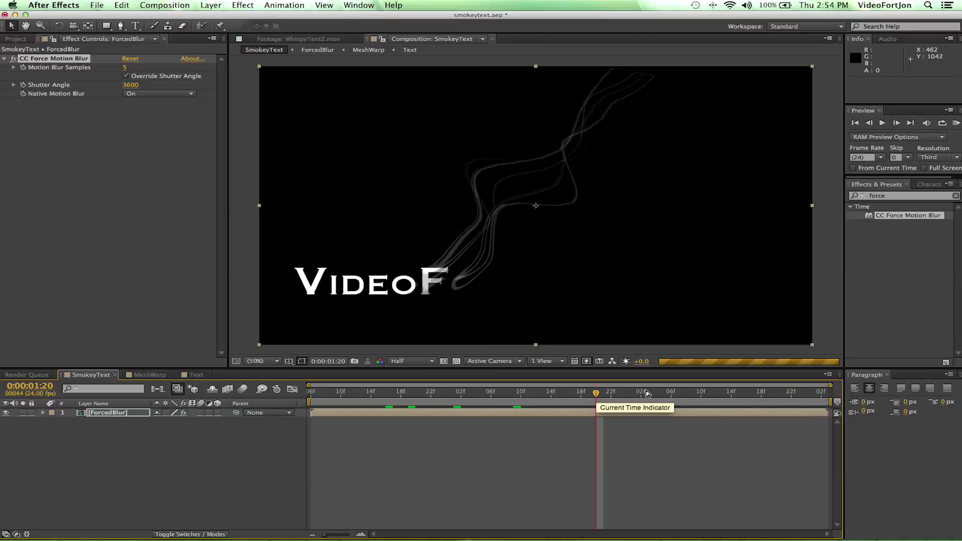
left_click(678, 393)
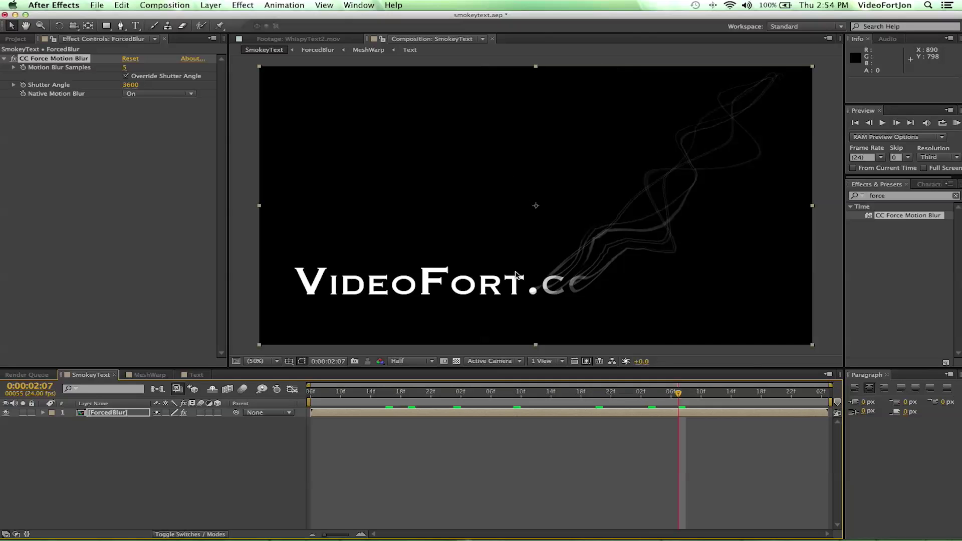
left_click(784, 393)
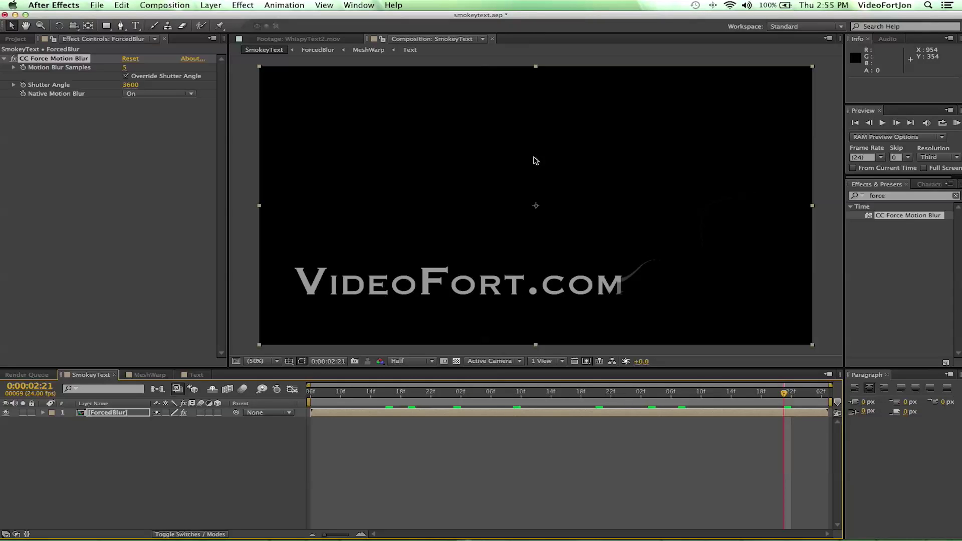
left_click(873, 29)
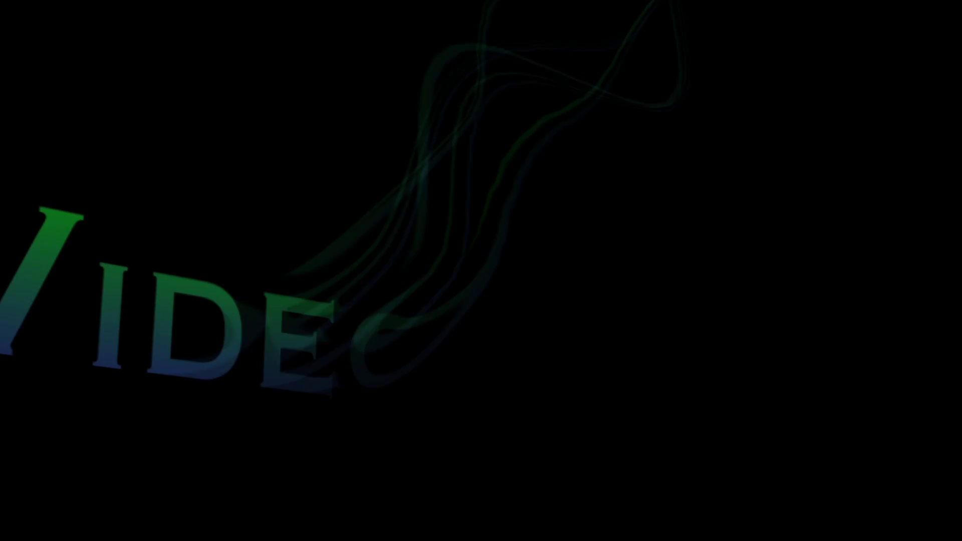